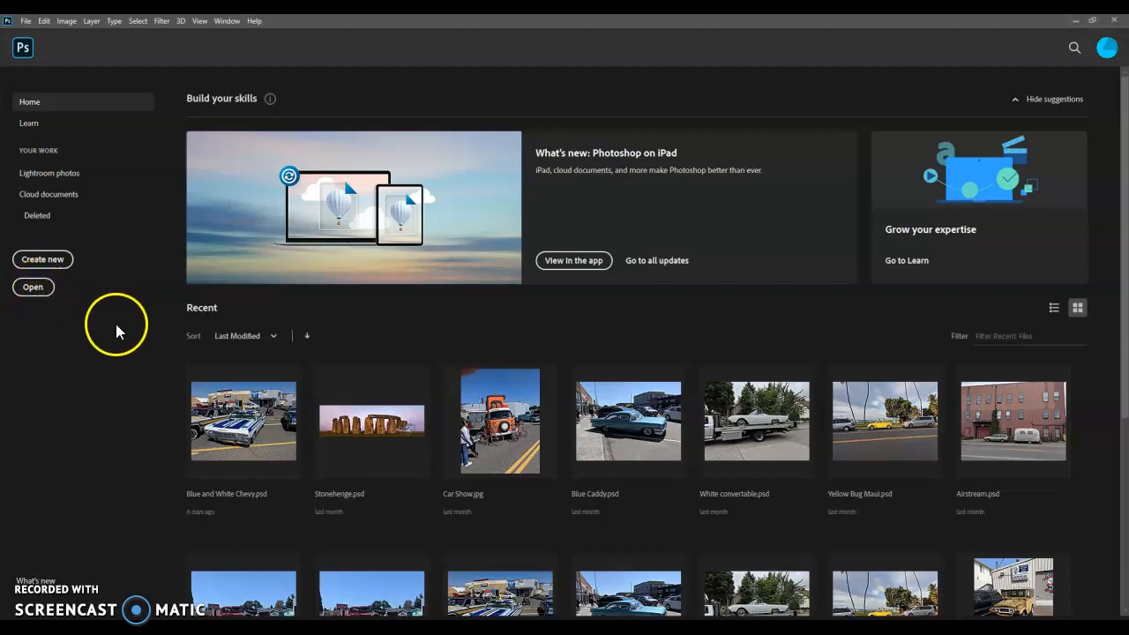
- Open the photo IMG_20180818_103036 from the Cars folder
{"action": "left_click", "coordinate": [32, 292]}
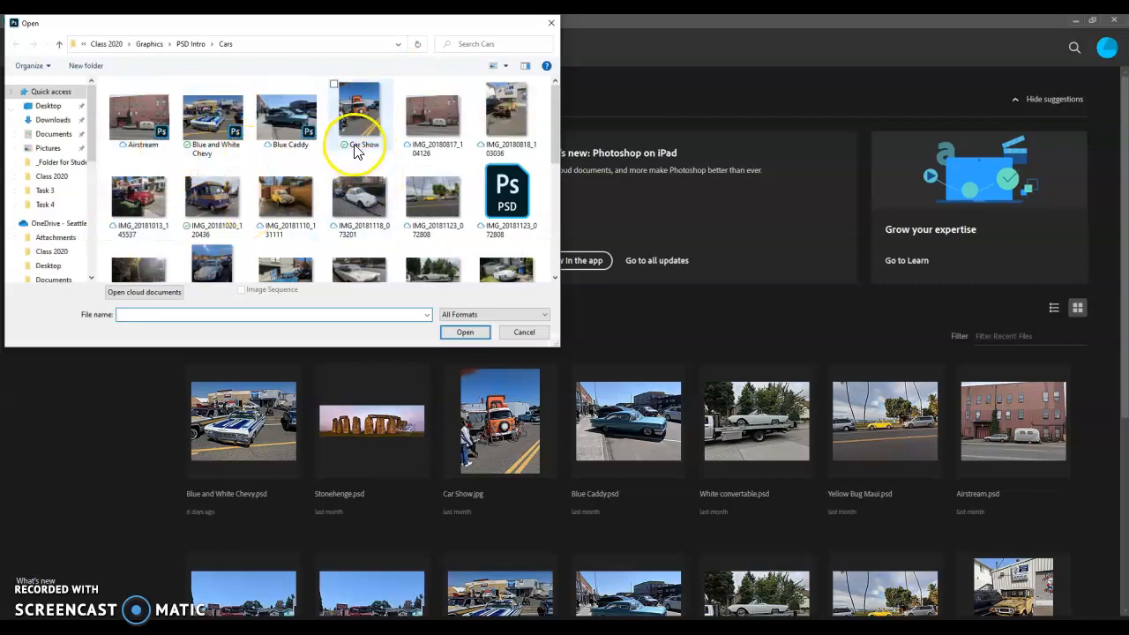
{"action": "left_click", "coordinate": [511, 118]}
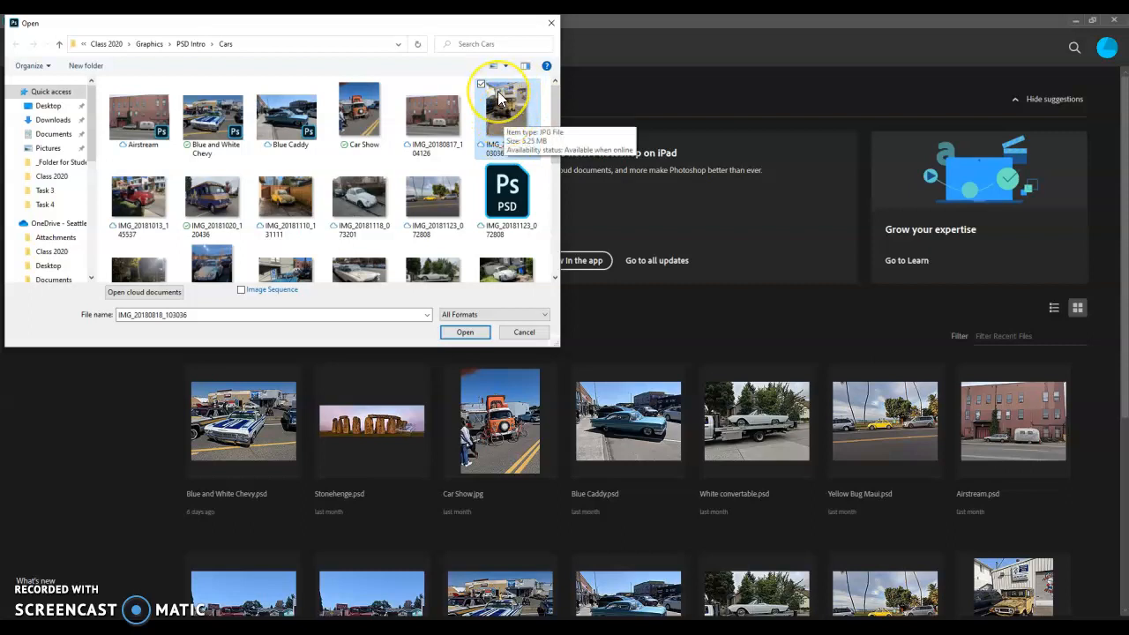
{"action": "left_click", "coordinate": [463, 335]}
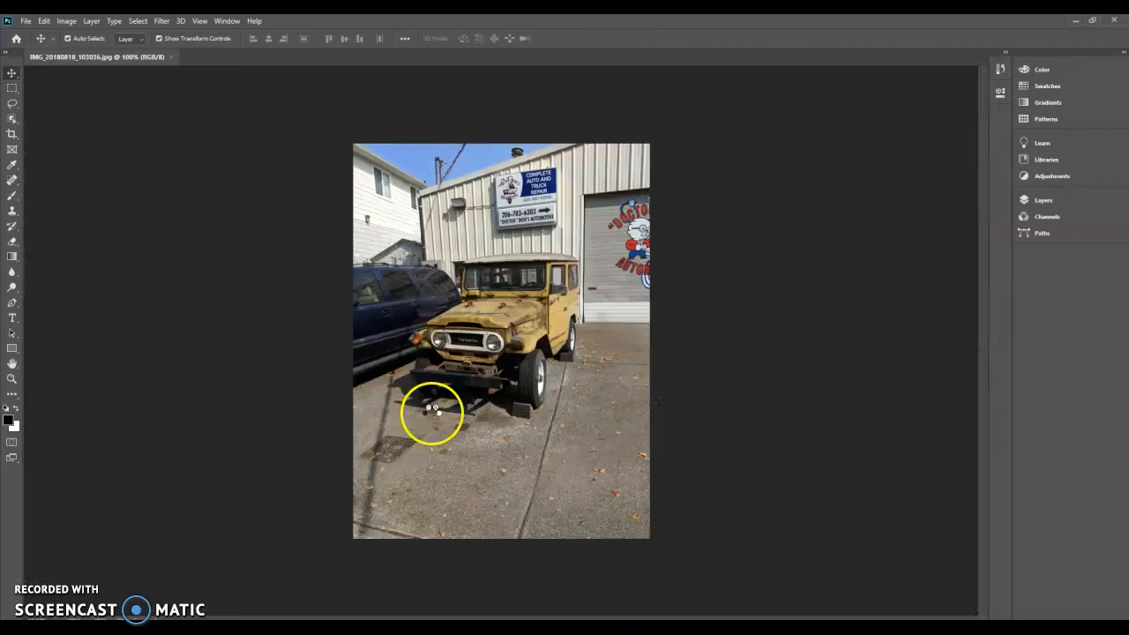
- Try selecting the yellow Toyota by tracing its outline with the Magnetic Lasso Tool, and clear the selection
{"action": "left_click", "coordinate": [11, 103]}
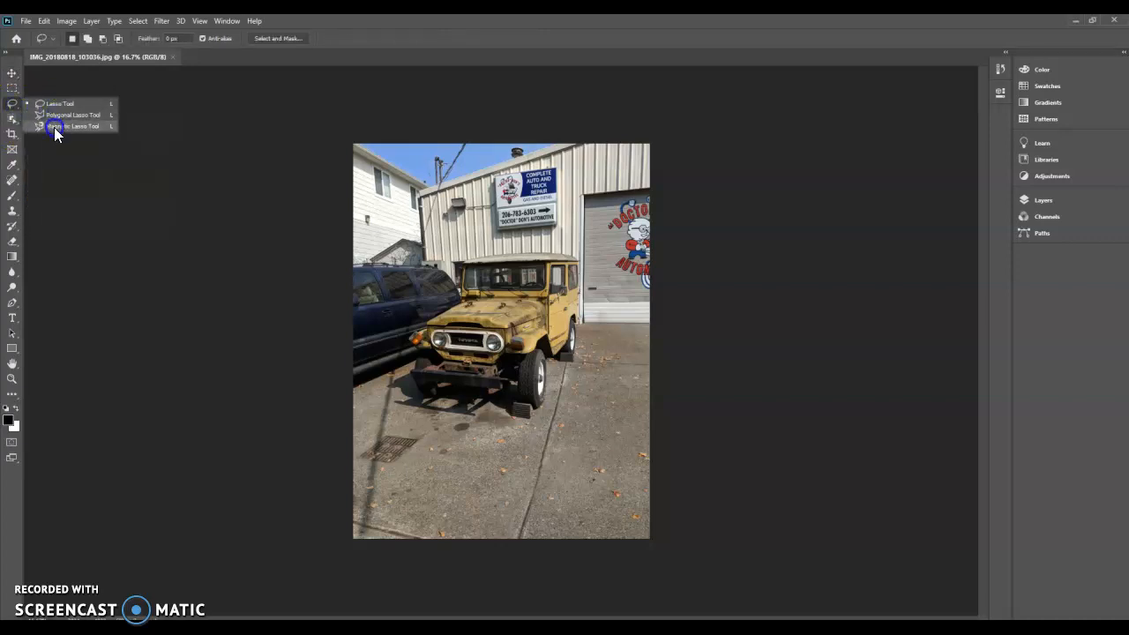
{"action": "left_click", "coordinate": [54, 127]}
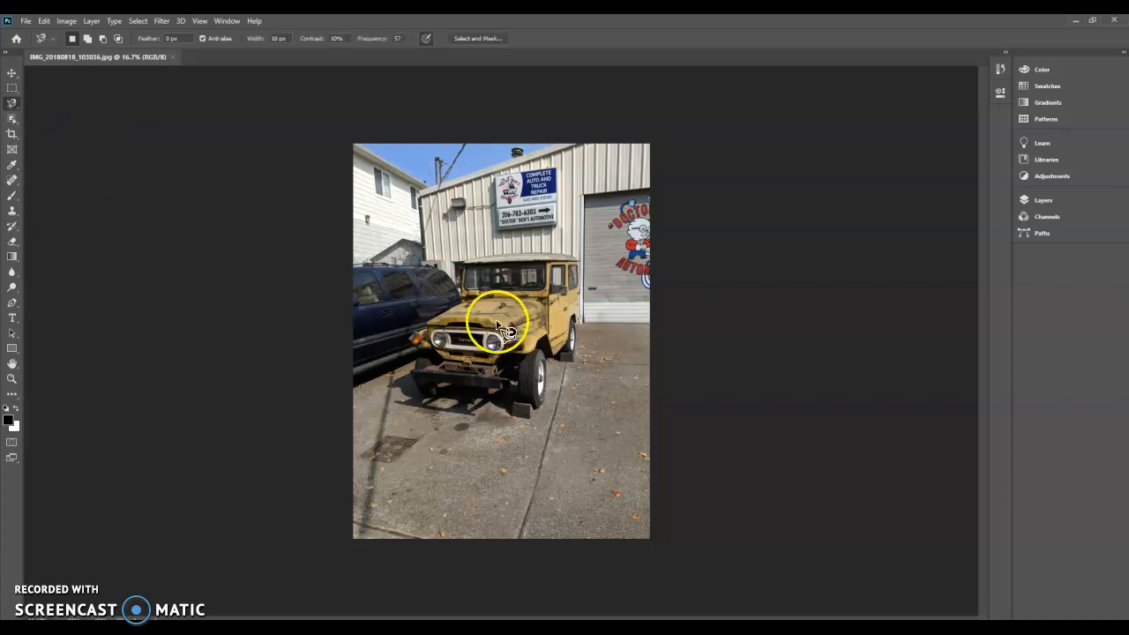
{"action": "left_click", "coordinate": [536, 410]}
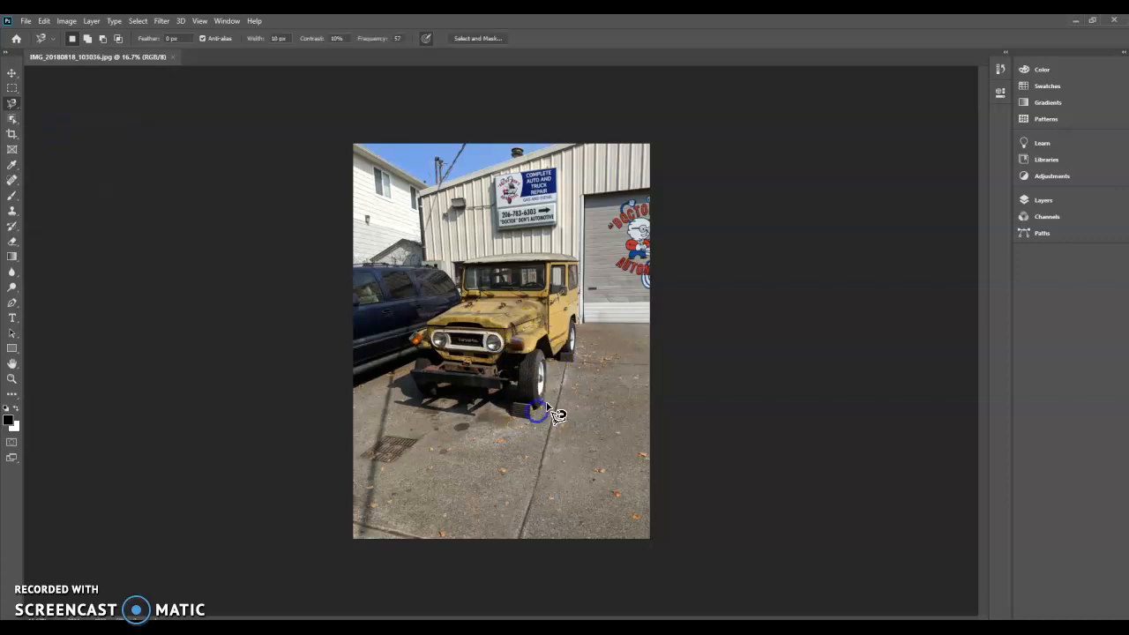
{"action": "left_click", "coordinate": [544, 366]}
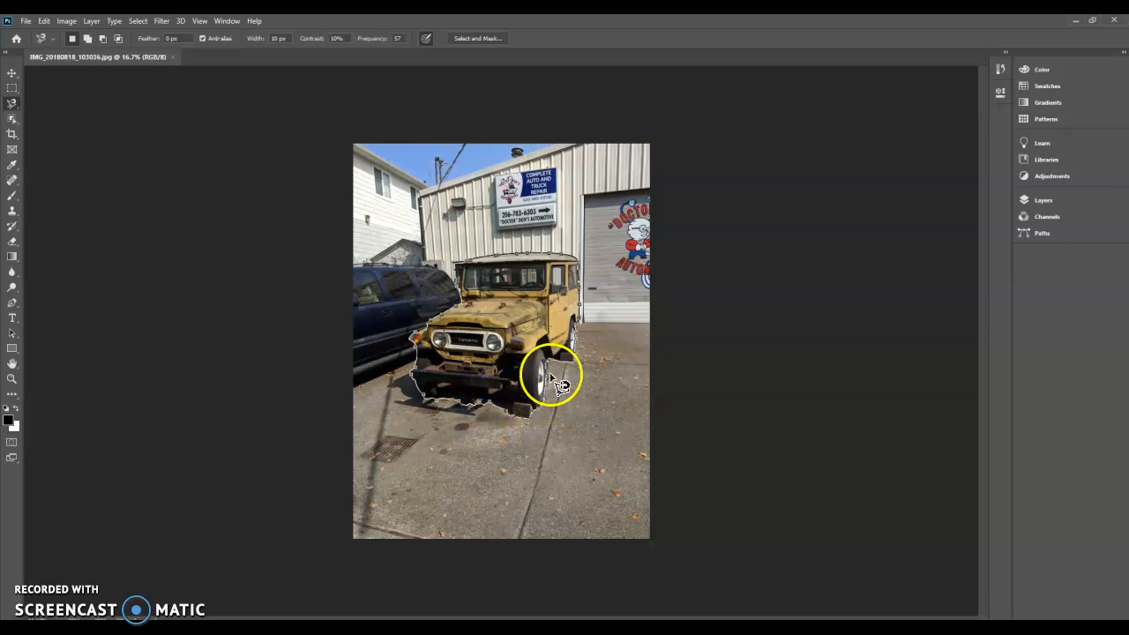
{"action": "left_click", "coordinate": [560, 381]}
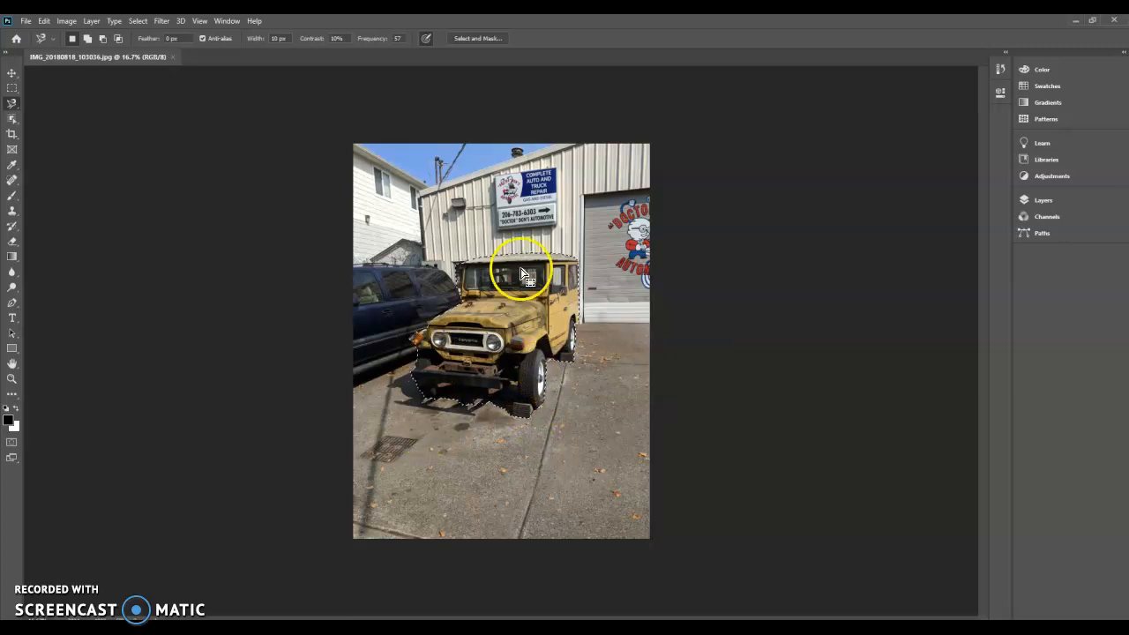
{"action": "key", "text": "ctrl+d"}
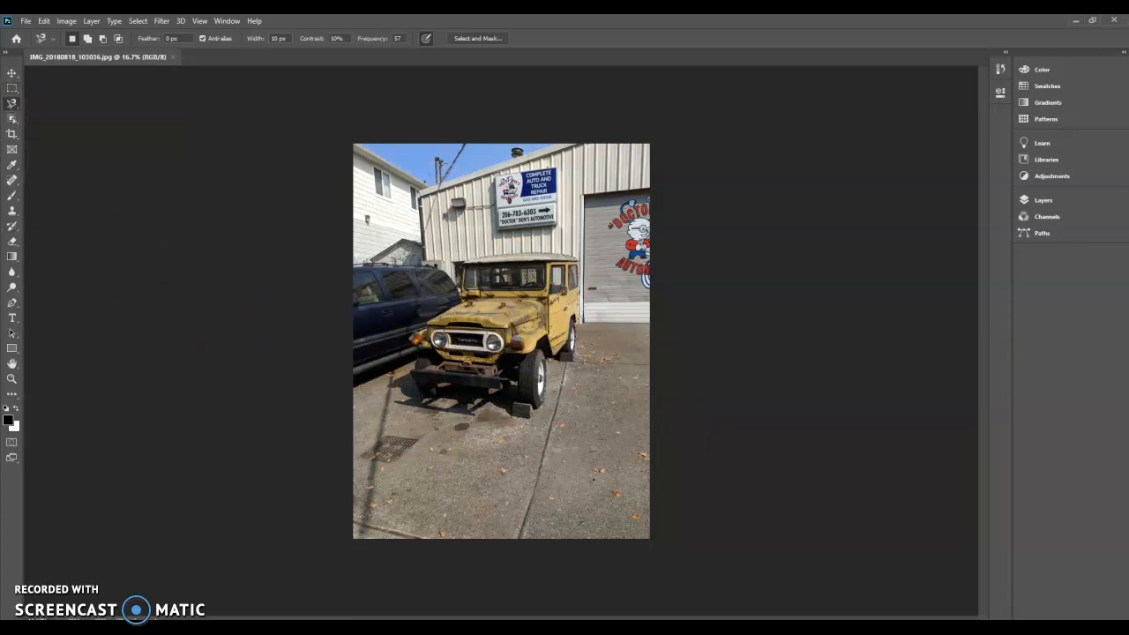
- Check the program version and its release date in the System Info, and close it
{"action": "left_click", "coordinate": [254, 24]}
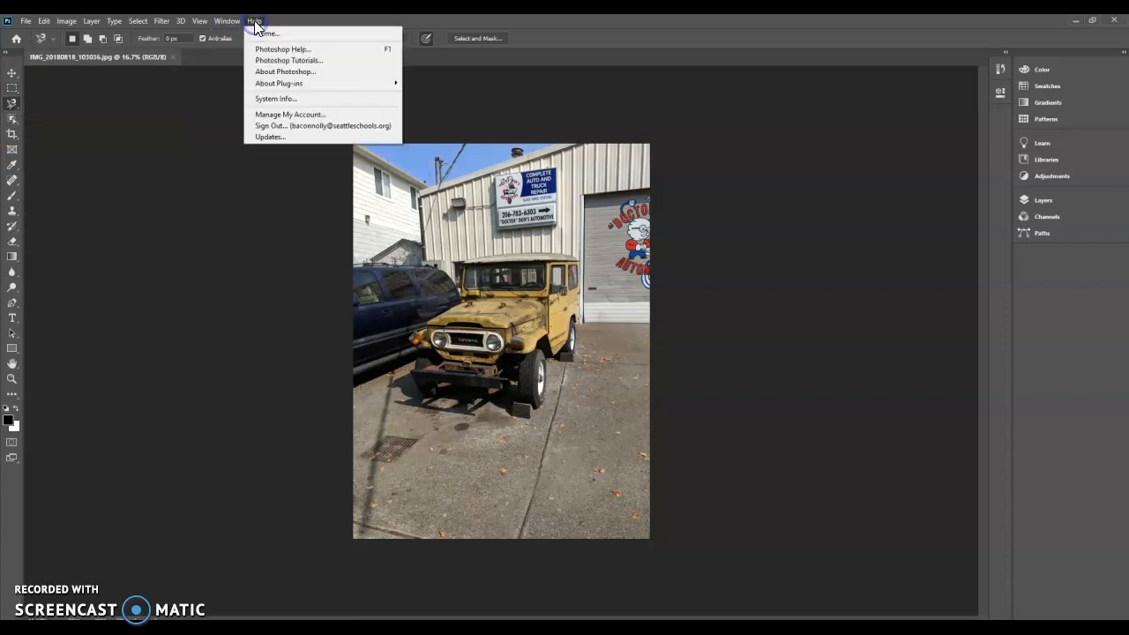
{"action": "left_click", "coordinate": [320, 100]}
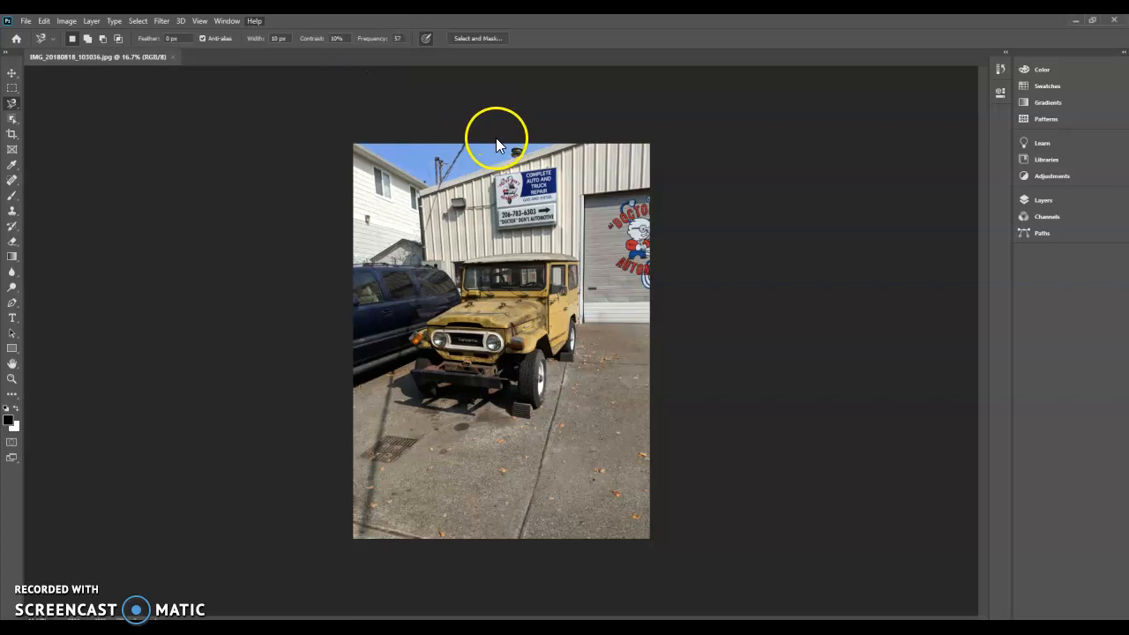
{"action": "left_click", "coordinate": [510, 215]}
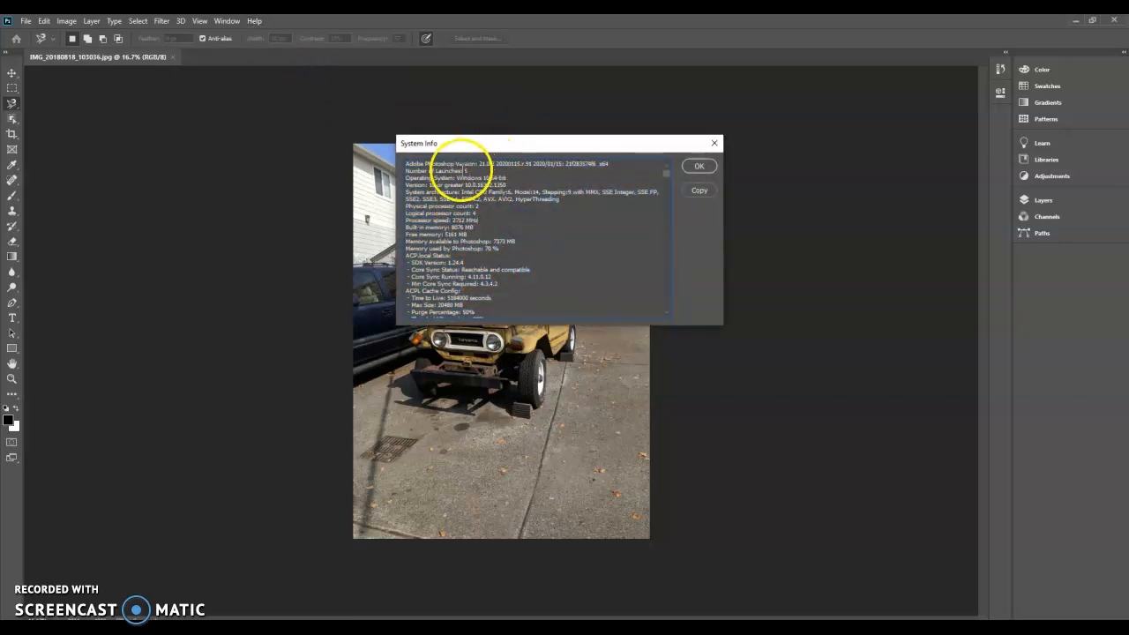
{"action": "left_click", "coordinate": [534, 166]}
{"action": "left_click_drag", "start_coordinate": [562, 165], "coordinate": [562, 165]}
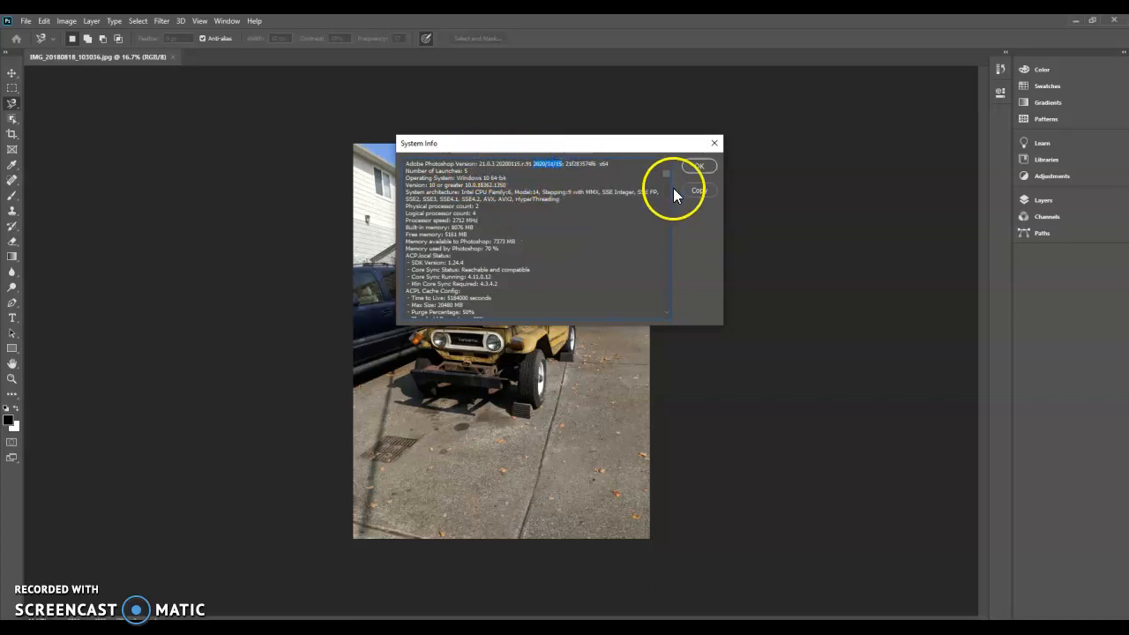
{"action": "left_click", "coordinate": [697, 168]}
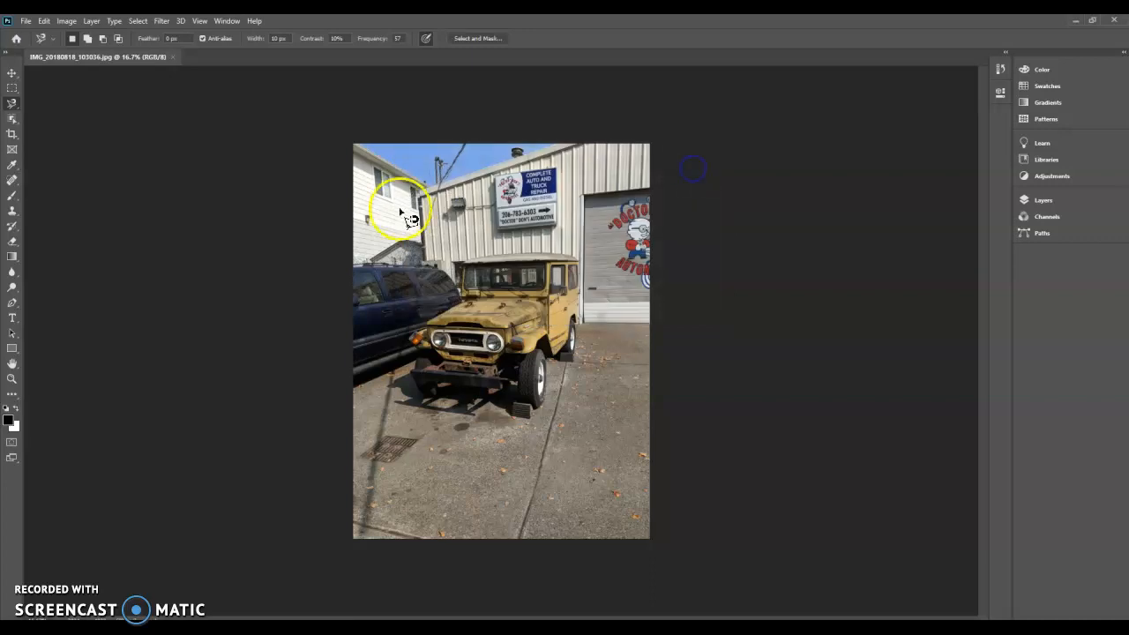
- Select the yellow Toyota by enclosing it in a rectangle with the Object Selection Tool
{"action": "left_click", "coordinate": [12, 119]}
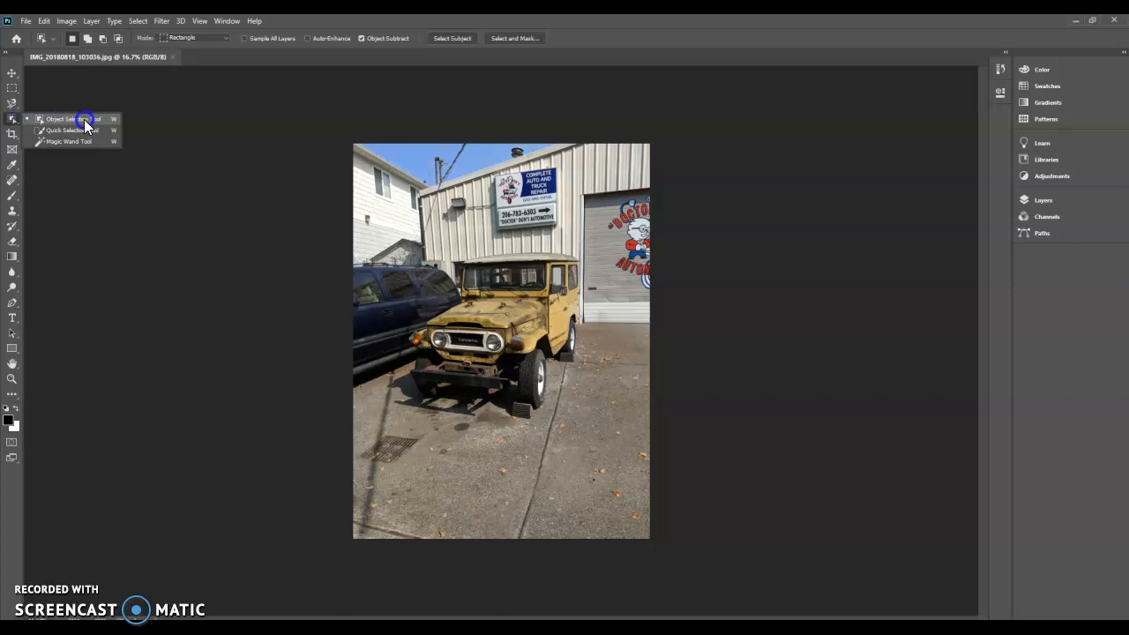
{"action": "left_click", "coordinate": [84, 119]}
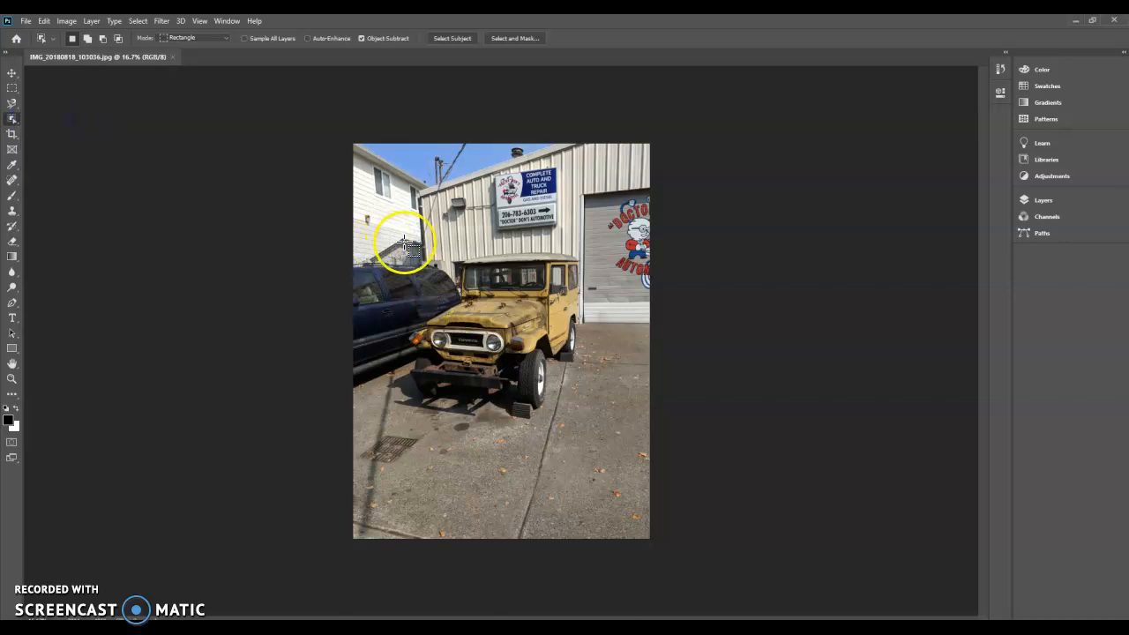
{"action": "left_click_drag", "start_coordinate": [403, 240], "coordinate": [596, 431]}
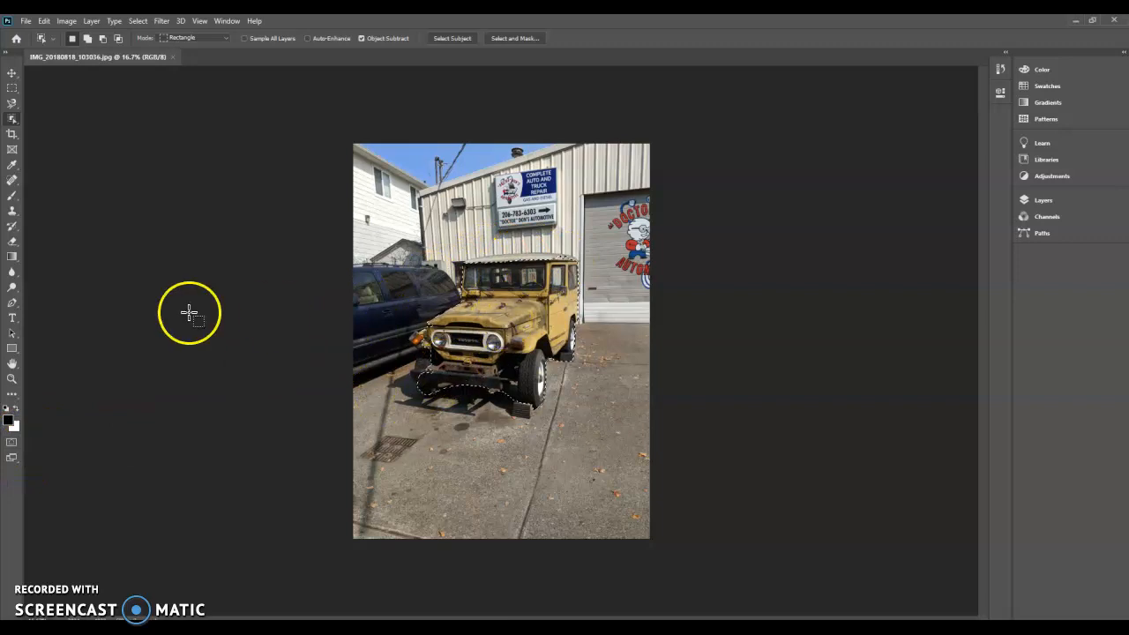
- Show the selection as a Quick Mask and set up the Brush Tool with a 69 px size and 100% hardness
{"action": "left_click", "coordinate": [10, 446]}
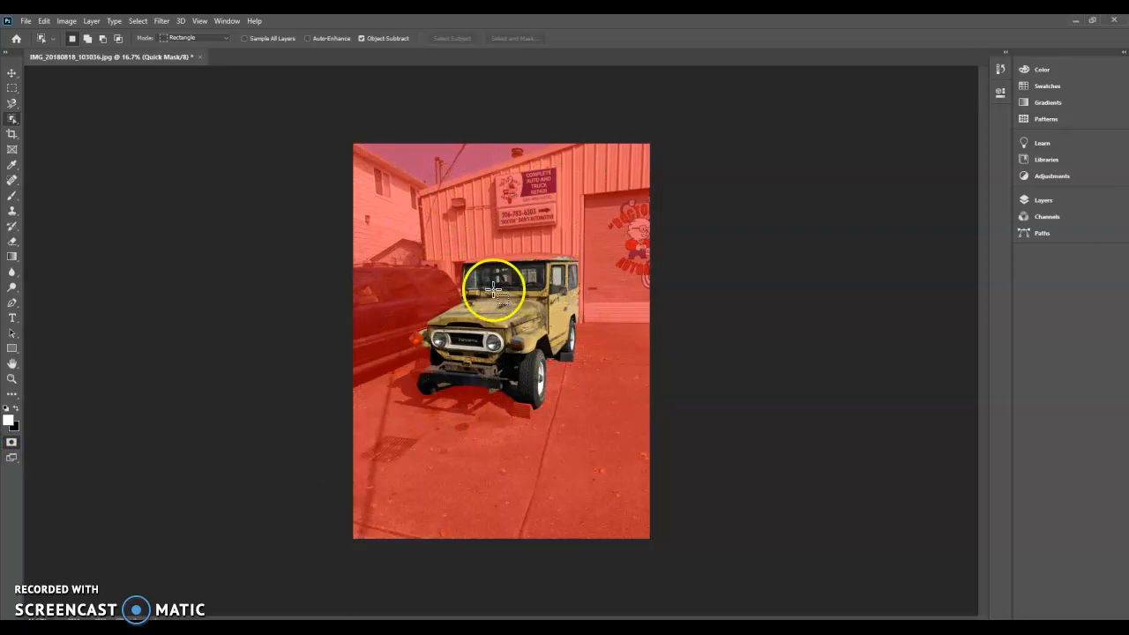
{"action": "left_click", "coordinate": [11, 198]}
{"action": "left_click", "coordinate": [56, 196]}
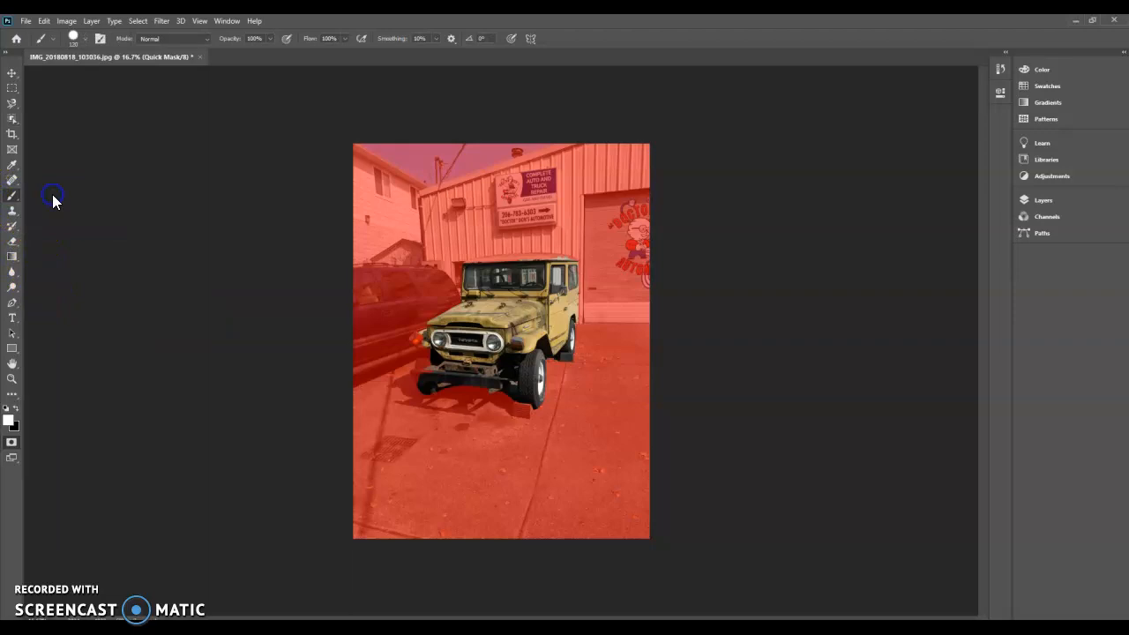
{"action": "left_click", "coordinate": [86, 44]}
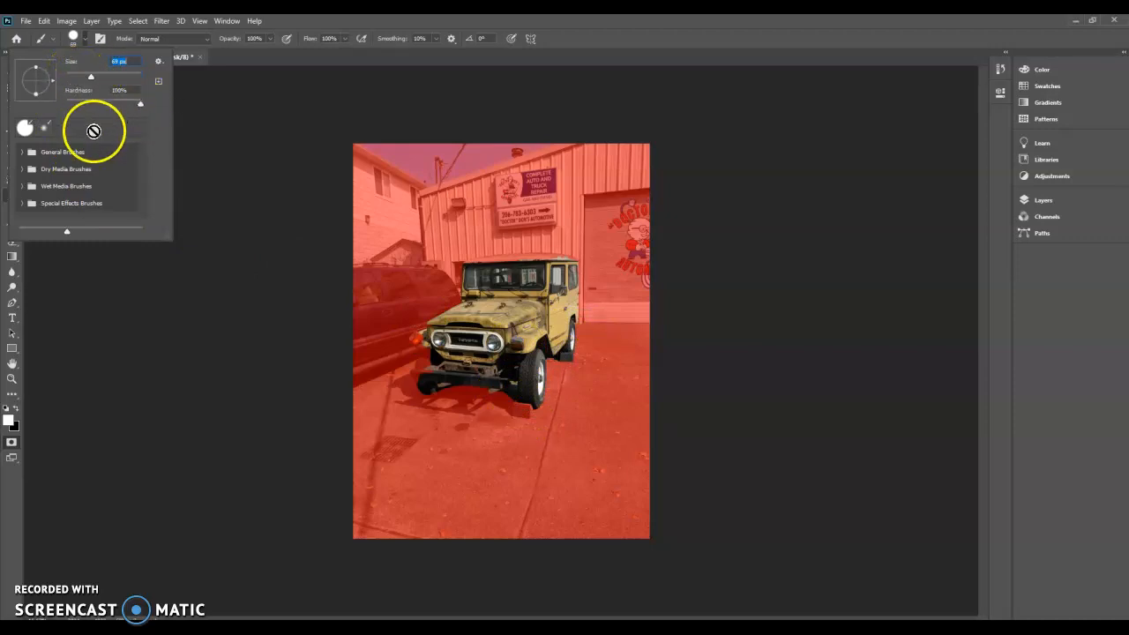
{"action": "left_click", "coordinate": [138, 103]}
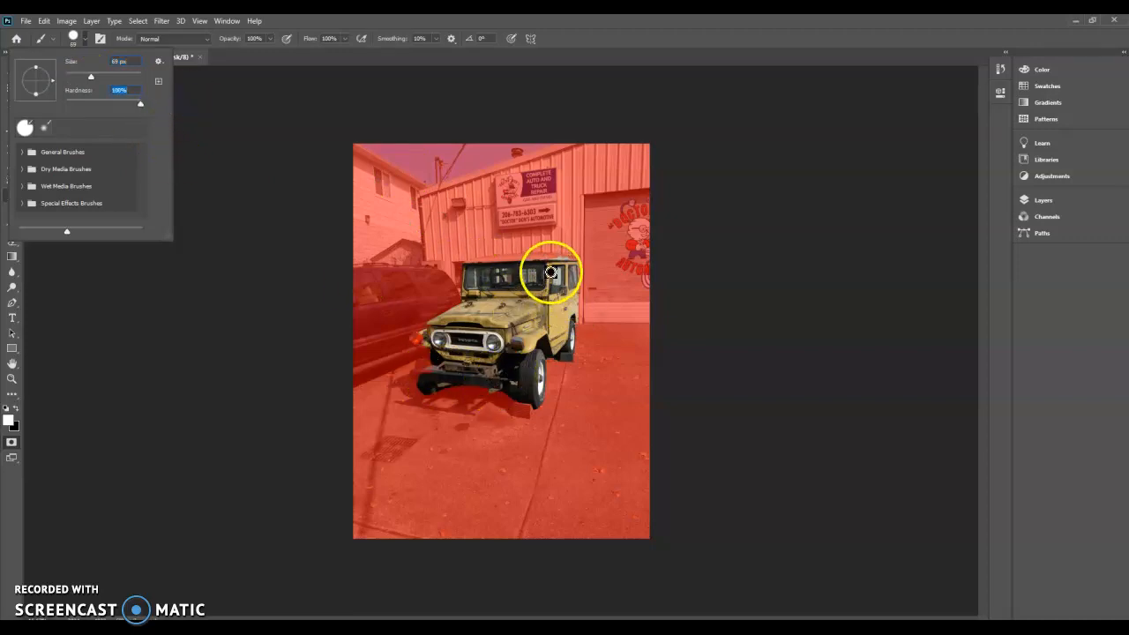
{"action": "left_click", "coordinate": [86, 44]}
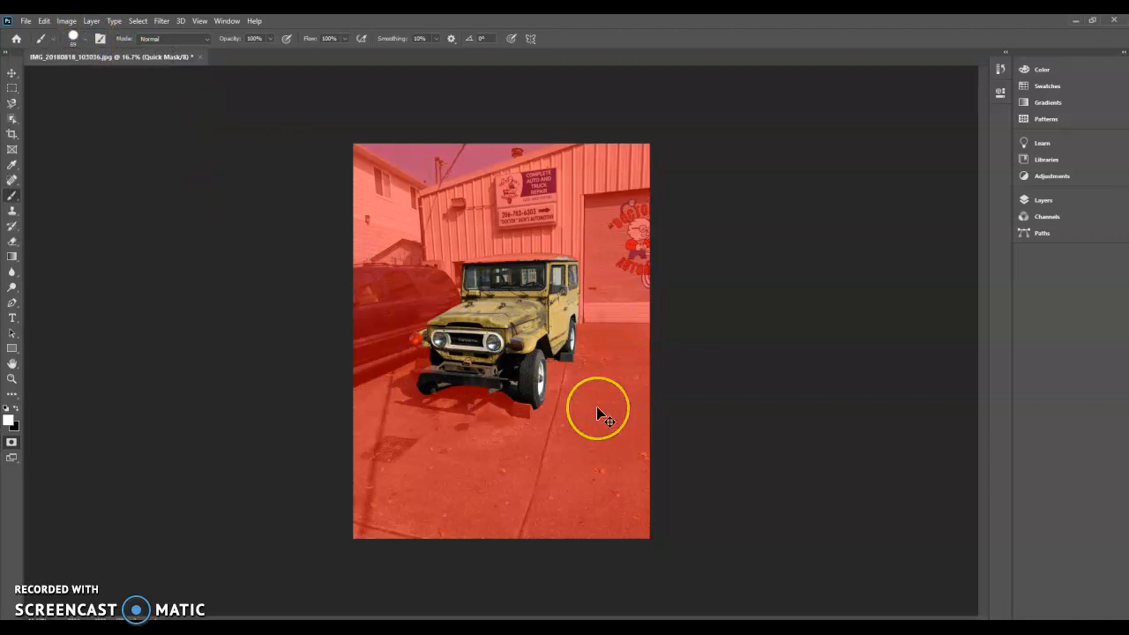
- Paint white on the Quick Mask over the Toyota's far front wheel, bumper end and orange turn signal to add them to the selection
{"action": "scroll", "coordinate": [597, 407], "scroll_direction": "up", "scroll_amount": 4}
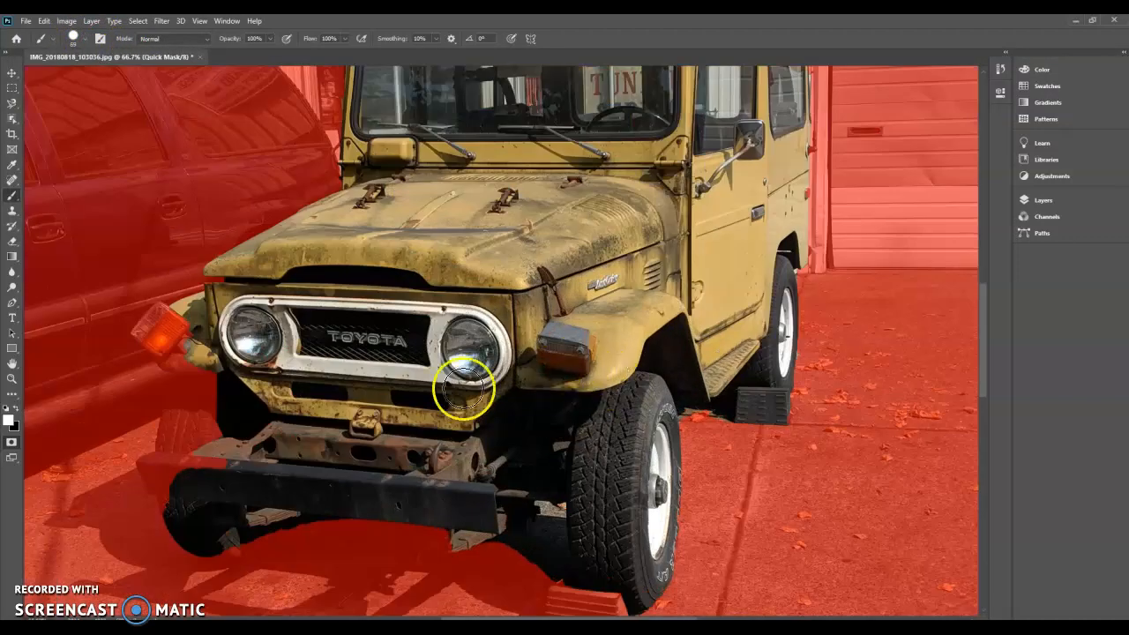
{"action": "mouse_move", "coordinate": [219, 379]}
{"action": "left_mouse_down"}
{"action": "mouse_move", "coordinate": [323, 401]}
{"action": "mouse_move", "coordinate": [350, 506]}
{"action": "mouse_move", "coordinate": [312, 387]}
{"action": "mouse_move", "coordinate": [316, 522]}
{"action": "mouse_move", "coordinate": [312, 468]}
{"action": "mouse_move", "coordinate": [325, 492]}
{"action": "left_mouse_up"}
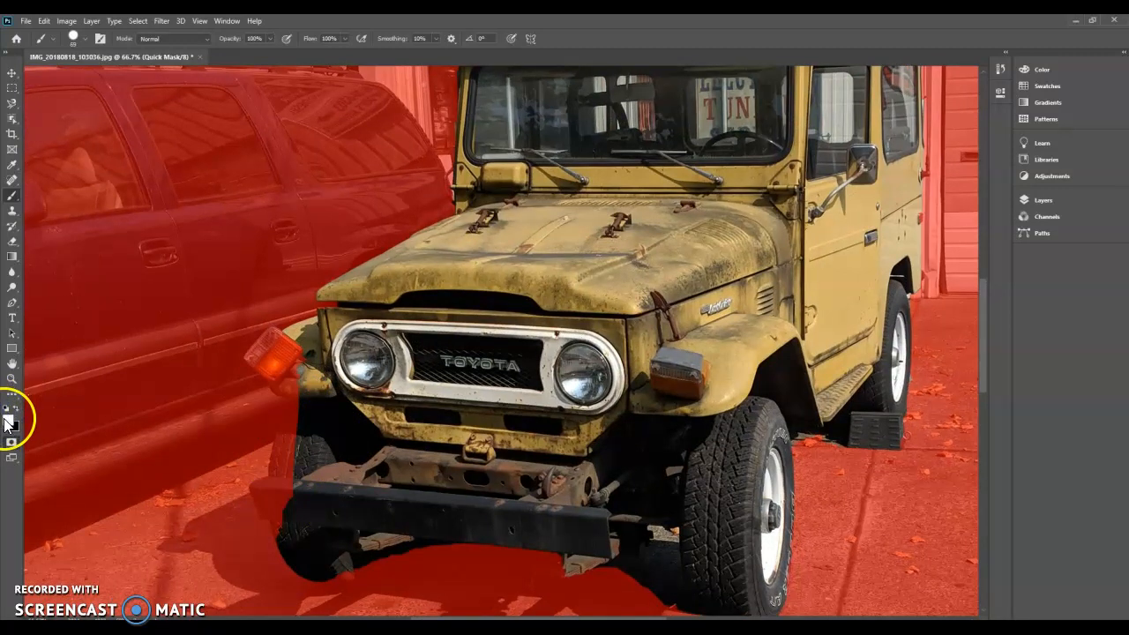
{"action": "mouse_move", "coordinate": [318, 411]}
{"action": "left_mouse_down"}
{"action": "mouse_move", "coordinate": [303, 429]}
{"action": "mouse_move", "coordinate": [294, 532]}
{"action": "left_mouse_up"}
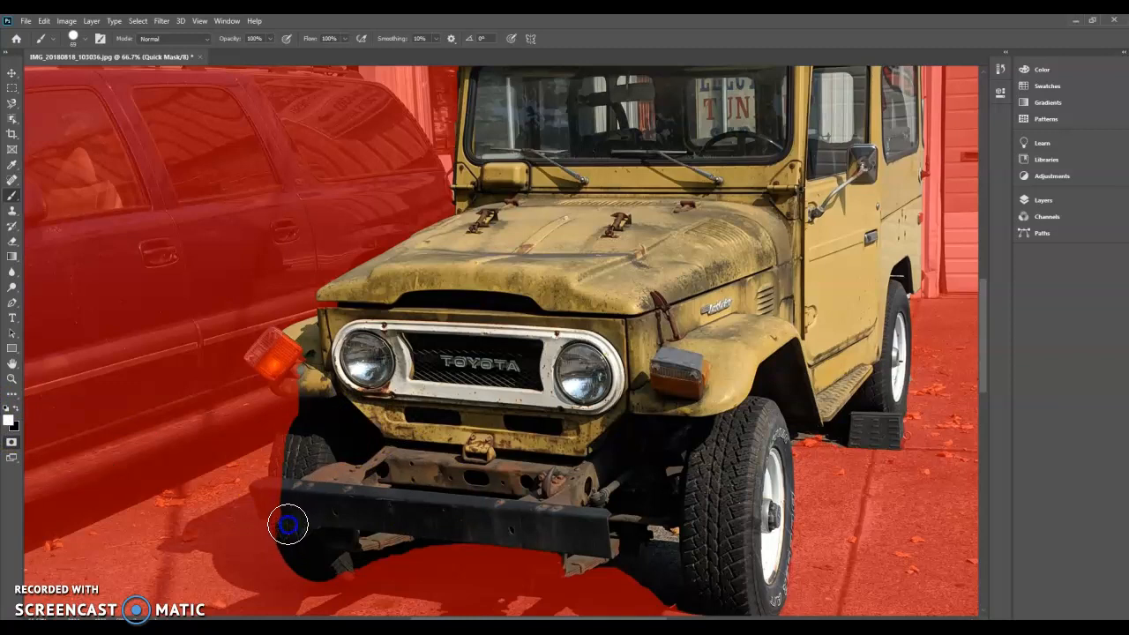
{"action": "mouse_move", "coordinate": [282, 481]}
{"action": "left_mouse_down"}
{"action": "mouse_move", "coordinate": [327, 384]}
{"action": "mouse_move", "coordinate": [299, 386]}
{"action": "mouse_move", "coordinate": [275, 368]}
{"action": "mouse_move", "coordinate": [279, 353]}
{"action": "mouse_move", "coordinate": [308, 355]}
{"action": "mouse_move", "coordinate": [274, 346]}
{"action": "mouse_move", "coordinate": [261, 358]}
{"action": "mouse_move", "coordinate": [295, 387]}
{"action": "left_mouse_up"}
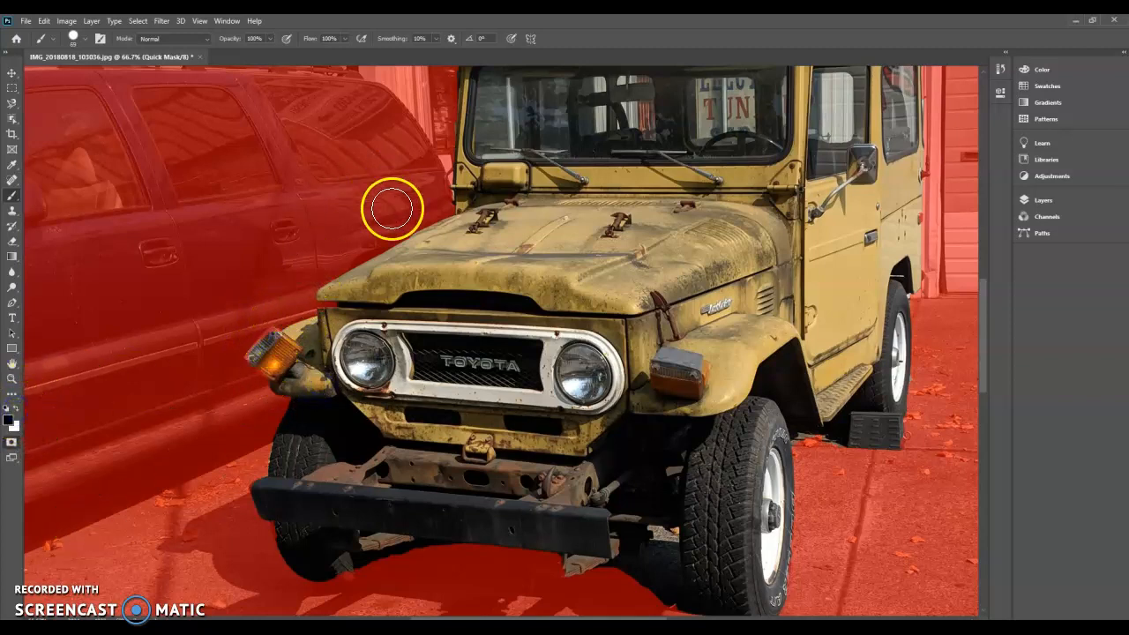
- Refine the Quick Mask around the Toyota's rear wheel, painting black over the block beneath it to exclude it from the selection
{"action": "scroll", "coordinate": [378, 303], "scroll_direction": "up", "scroll_amount": 3}
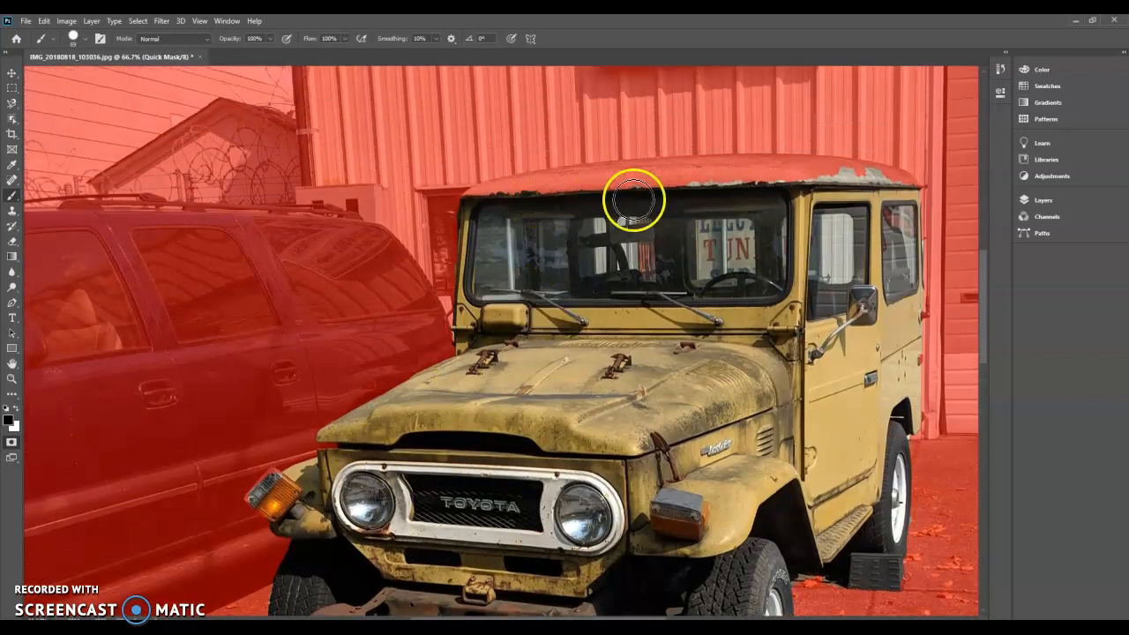
{"action": "scroll", "coordinate": [874, 508], "scroll_direction": "down", "scroll_amount": 3}
{"action": "scroll", "coordinate": [875, 491], "scroll_direction": "down", "scroll_amount": 3}
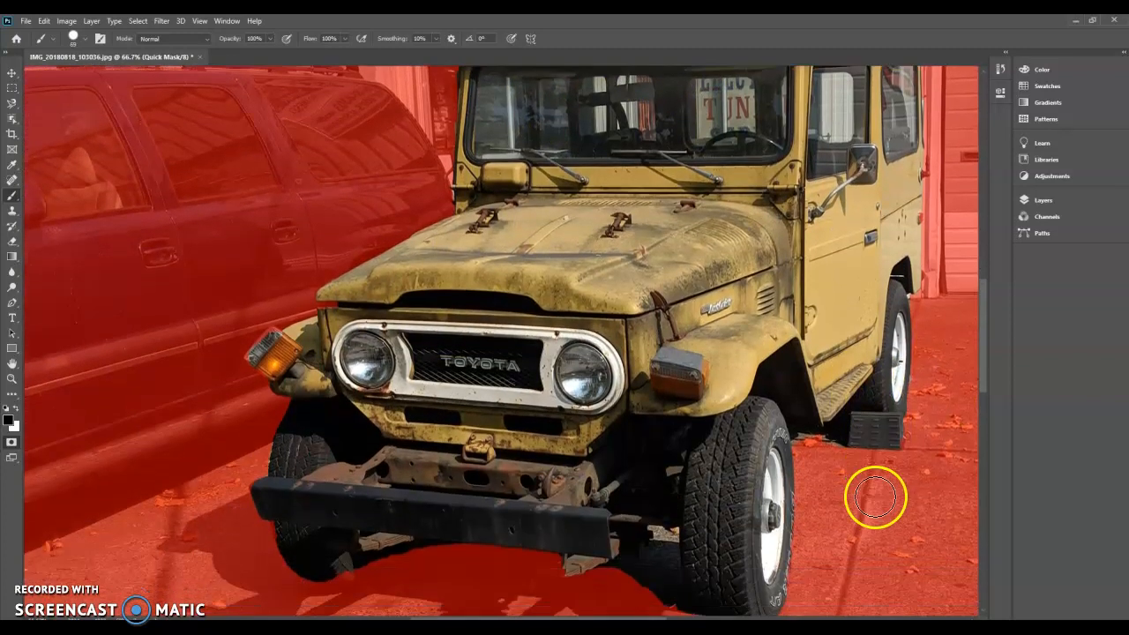
{"action": "left_click_drag", "start_coordinate": [838, 447], "coordinate": [835, 444]}
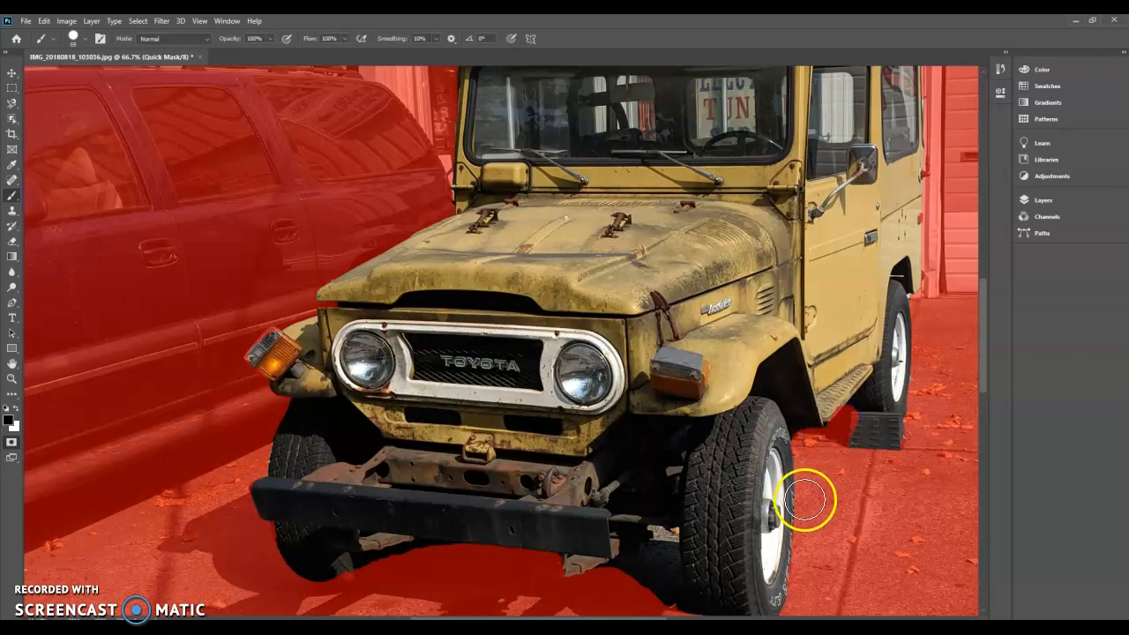
{"action": "key", "text": "x"}
{"action": "left_click_drag", "start_coordinate": [841, 402], "coordinate": [831, 400]}
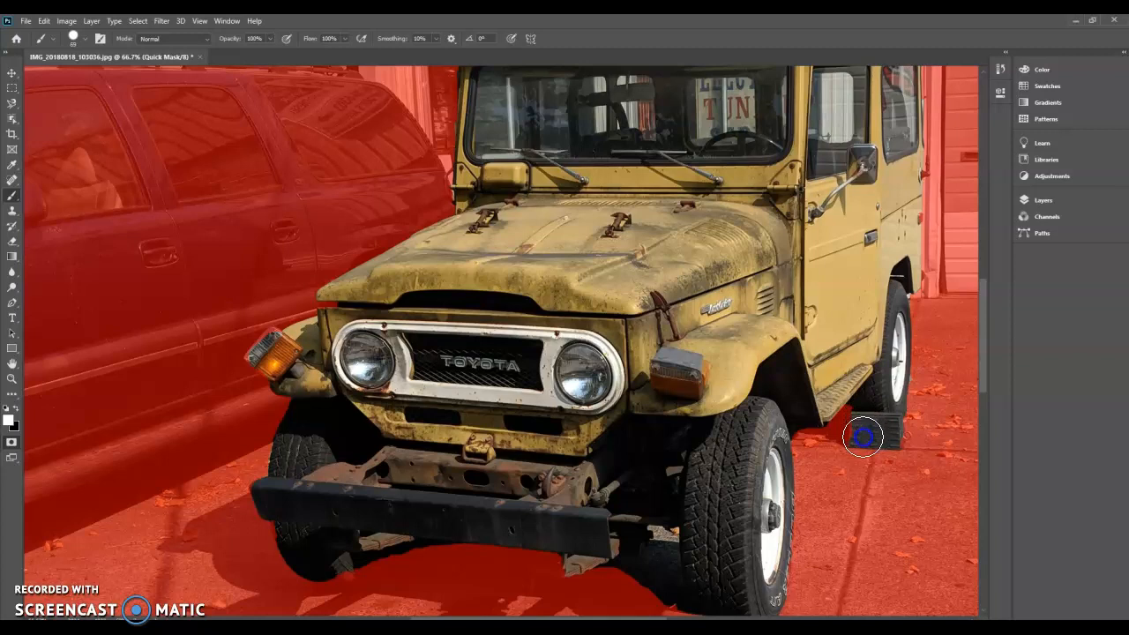
{"action": "mouse_move", "coordinate": [869, 394]}
{"action": "left_mouse_down"}
{"action": "mouse_move", "coordinate": [897, 449]}
{"action": "mouse_move", "coordinate": [852, 433]}
{"action": "left_mouse_up"}
{"action": "key", "text": "x"}
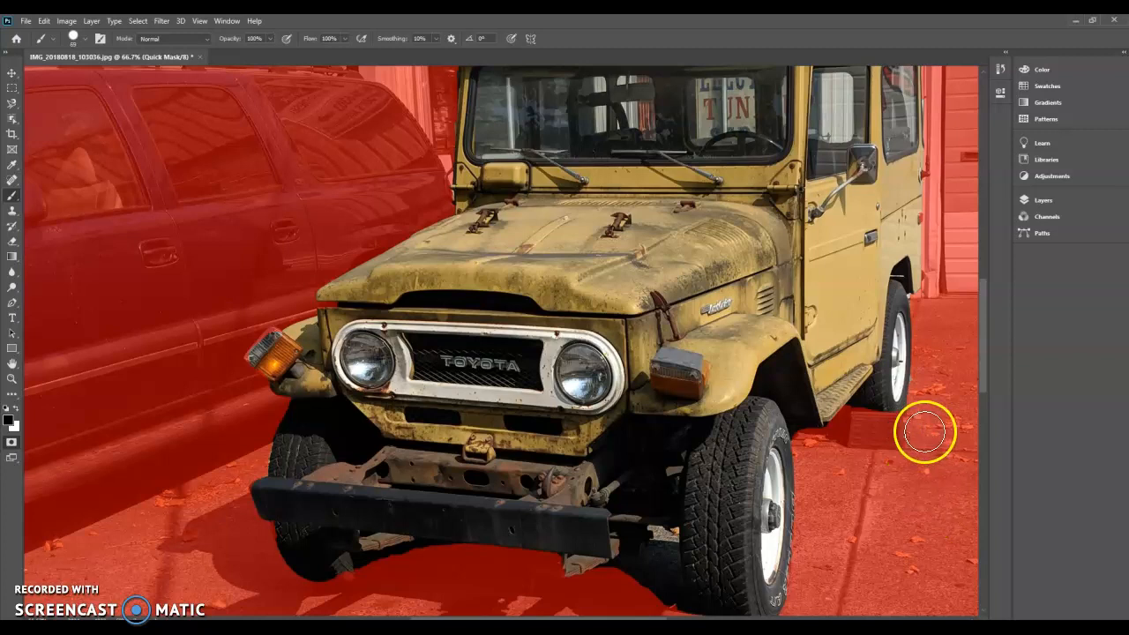
- Paint black on the Quick Mask over the ground under the Toyota and the block at the near front wheel to exclude them
{"action": "scroll", "coordinate": [477, 565], "scroll_direction": "down", "scroll_amount": 1}
{"action": "left_click", "coordinate": [661, 542]}
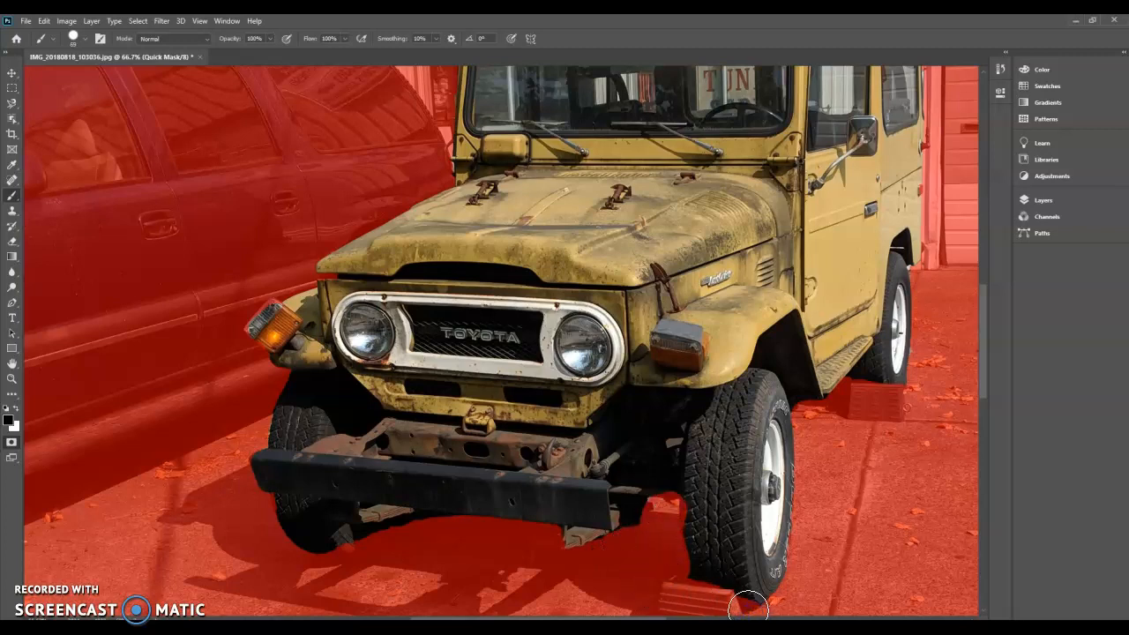
{"action": "left_click_drag", "start_coordinate": [720, 579], "coordinate": [704, 576]}
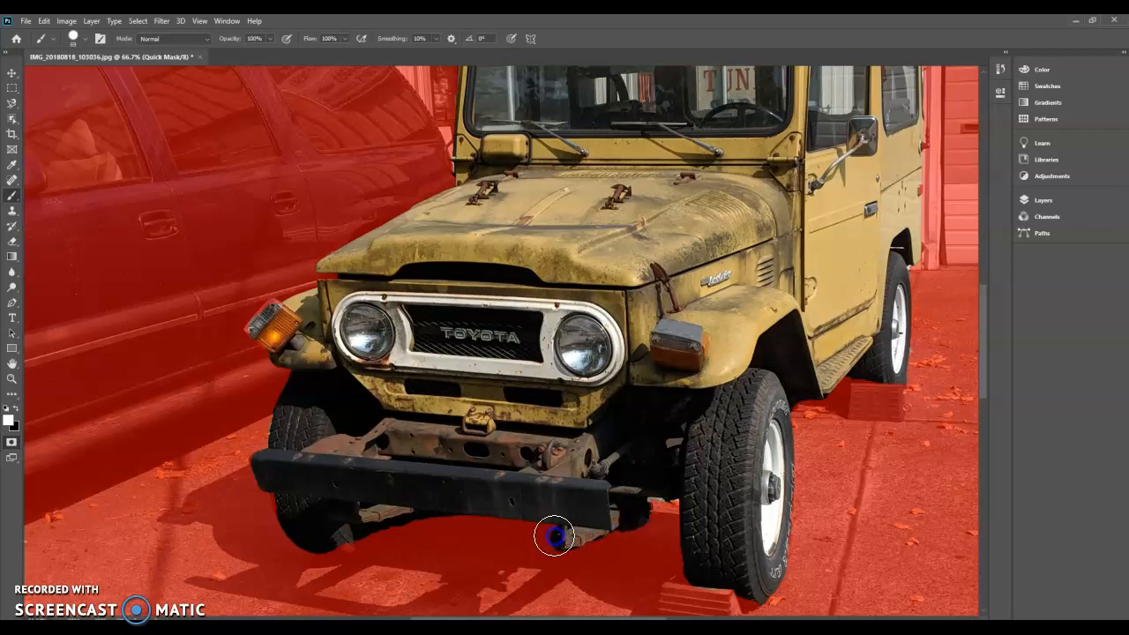
- Paint white on the Quick Mask over the parts beneath the front bumper, the far front tire and the edge of its orange turn signal
{"action": "left_click_drag", "start_coordinate": [554, 536], "coordinate": [419, 519]}
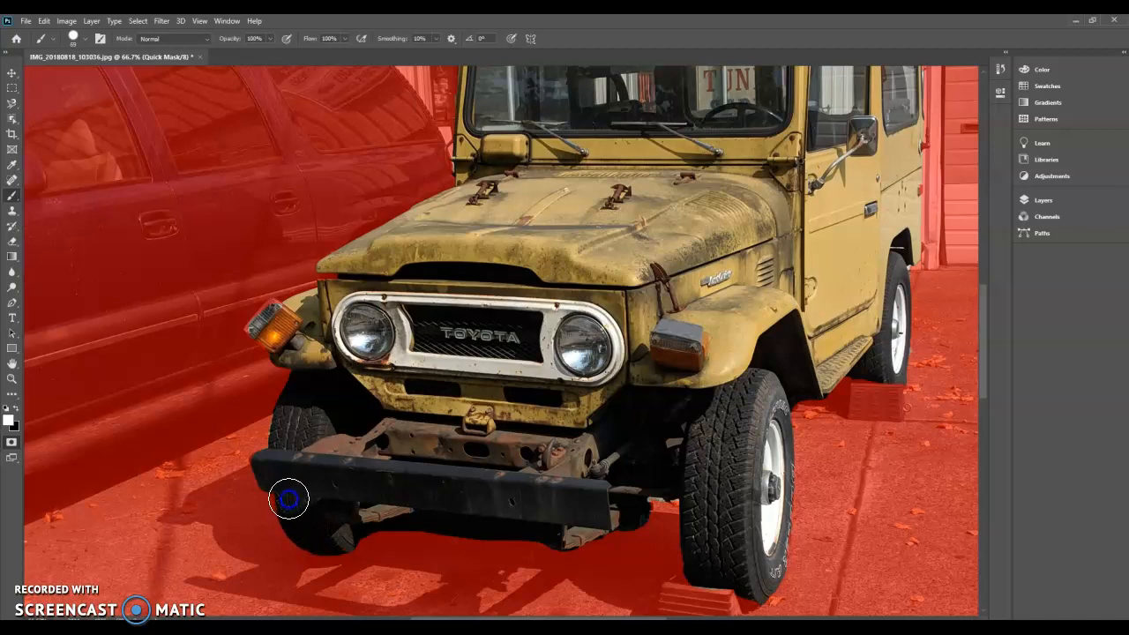
{"action": "mouse_move", "coordinate": [292, 407]}
{"action": "left_mouse_down"}
{"action": "mouse_move", "coordinate": [304, 377]}
{"action": "mouse_move", "coordinate": [273, 314]}
{"action": "left_mouse_up"}
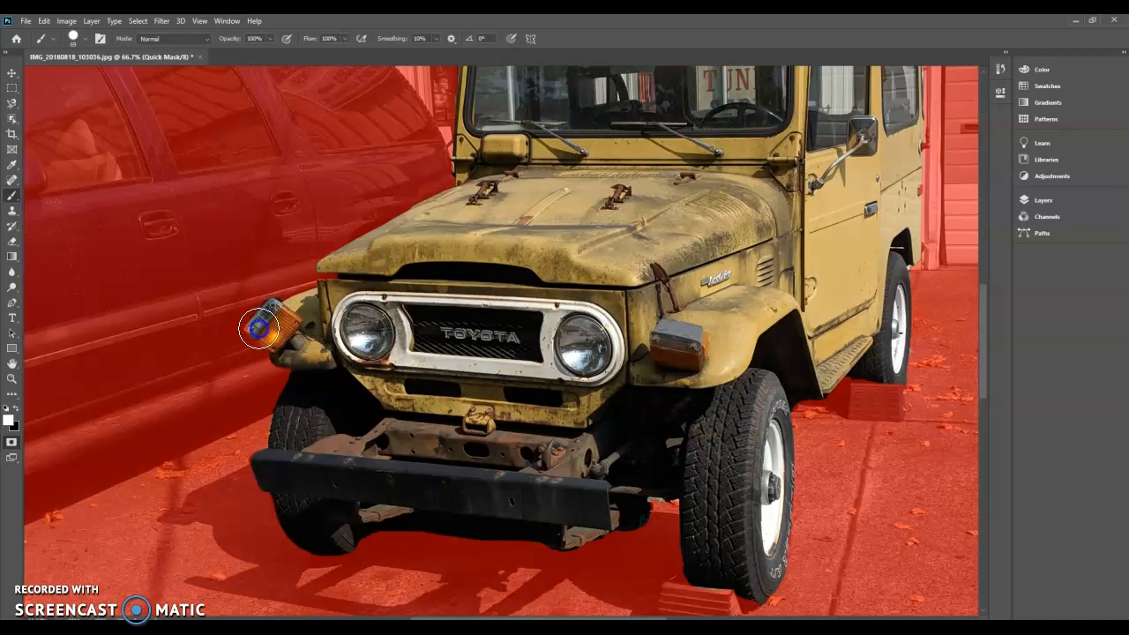
- Add the Toyota's roof to the selection by painting white on the Quick Mask, and exclude the wall along the roof edge with black
{"action": "scroll", "coordinate": [423, 353], "scroll_direction": "up", "scroll_amount": 5}
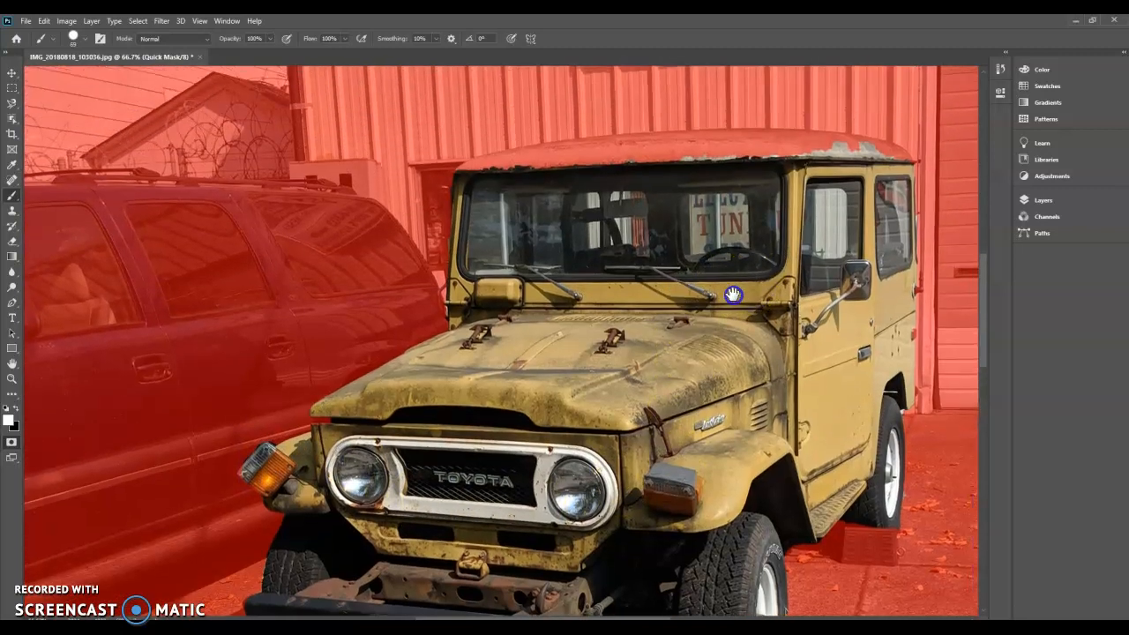
{"action": "left_click_drag", "start_coordinate": [734, 295], "coordinate": [608, 374]}
{"action": "mouse_move", "coordinate": [699, 323]}
{"action": "left_mouse_down"}
{"action": "mouse_move", "coordinate": [630, 299]}
{"action": "mouse_move", "coordinate": [459, 297]}
{"action": "mouse_move", "coordinate": [272, 333]}
{"action": "mouse_move", "coordinate": [362, 309]}
{"action": "mouse_move", "coordinate": [568, 327]}
{"action": "left_mouse_up"}
{"action": "key", "text": "x"}
{"action": "left_click_drag", "start_coordinate": [479, 267], "coordinate": [466, 275]}
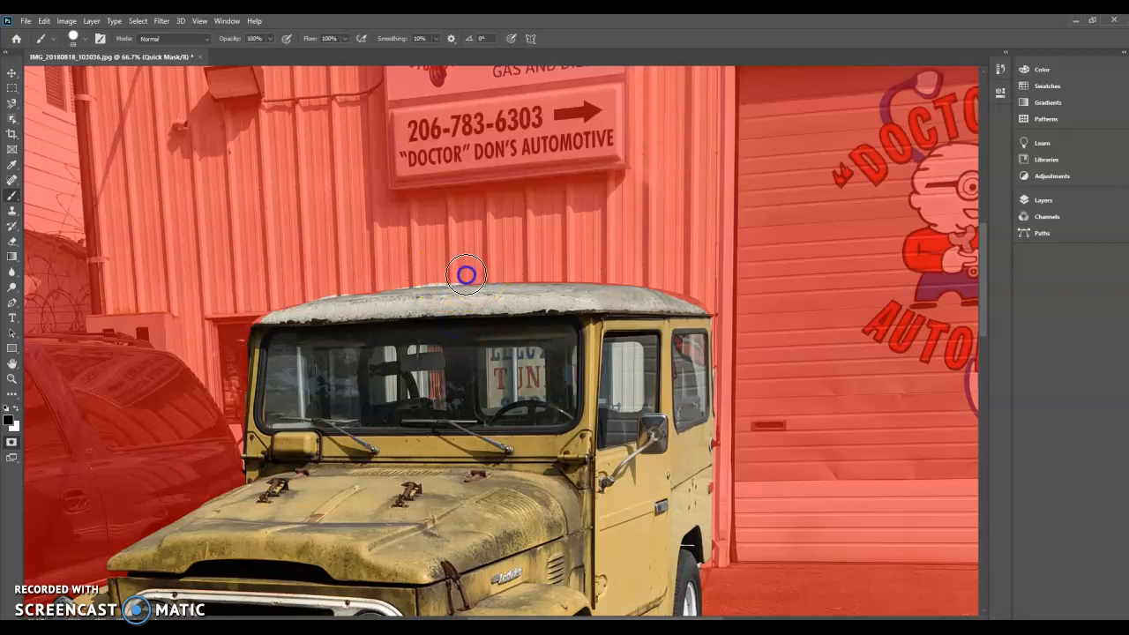
{"action": "left_click_drag", "start_coordinate": [242, 294], "coordinate": [176, 294]}
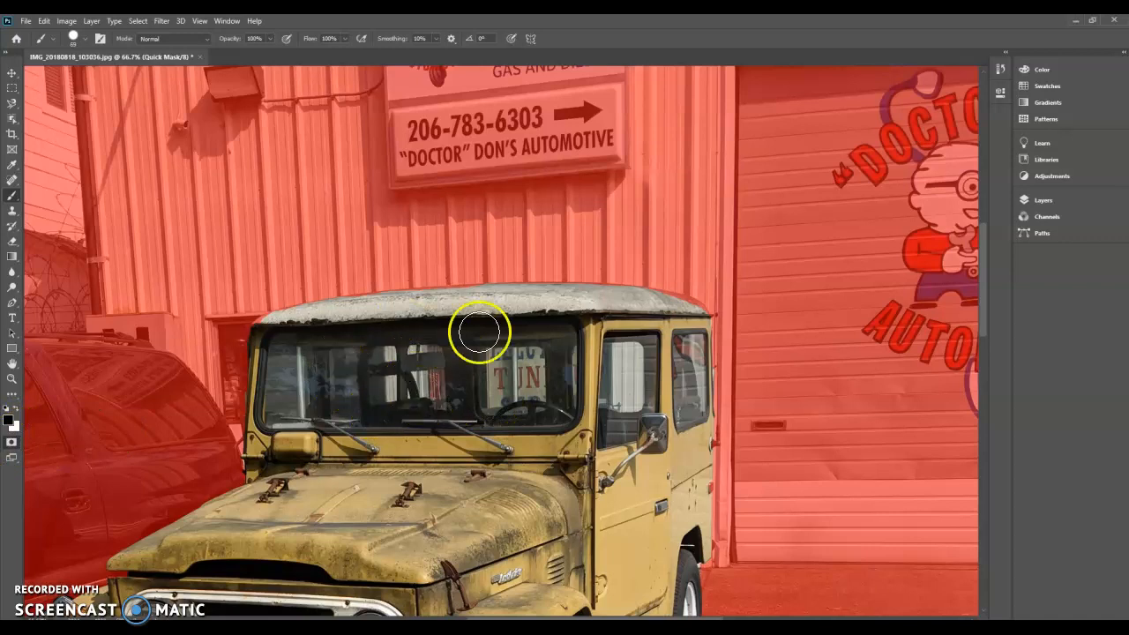
- Paint white on the Quick Mask over the lower part of the wall sign, and mask it out again with black
{"action": "key", "text": "x"}
{"action": "mouse_move", "coordinate": [389, 185]}
{"action": "left_mouse_down"}
{"action": "mouse_move", "coordinate": [618, 157]}
{"action": "mouse_move", "coordinate": [616, 142]}
{"action": "mouse_move", "coordinate": [392, 164]}
{"action": "mouse_move", "coordinate": [574, 160]}
{"action": "left_mouse_up"}
{"action": "mouse_move", "coordinate": [503, 159]}
{"action": "left_mouse_down"}
{"action": "mouse_move", "coordinate": [599, 150]}
{"action": "mouse_move", "coordinate": [478, 150]}
{"action": "left_mouse_up"}
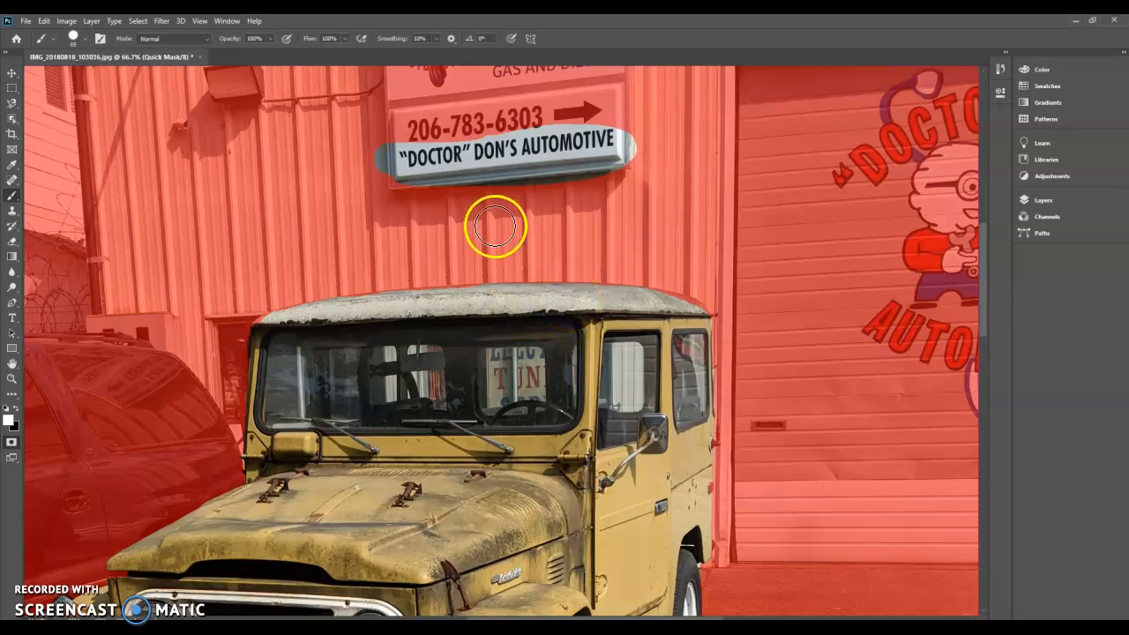
{"action": "key", "text": "x"}
{"action": "left_click", "coordinate": [498, 144]}
{"action": "mouse_move", "coordinate": [499, 144]}
{"action": "left_mouse_down"}
{"action": "mouse_move", "coordinate": [268, 148]}
{"action": "mouse_move", "coordinate": [332, 137]}
{"action": "mouse_move", "coordinate": [403, 159]}
{"action": "mouse_move", "coordinate": [547, 119]}
{"action": "mouse_move", "coordinate": [669, 141]}
{"action": "mouse_move", "coordinate": [638, 180]}
{"action": "left_mouse_up"}
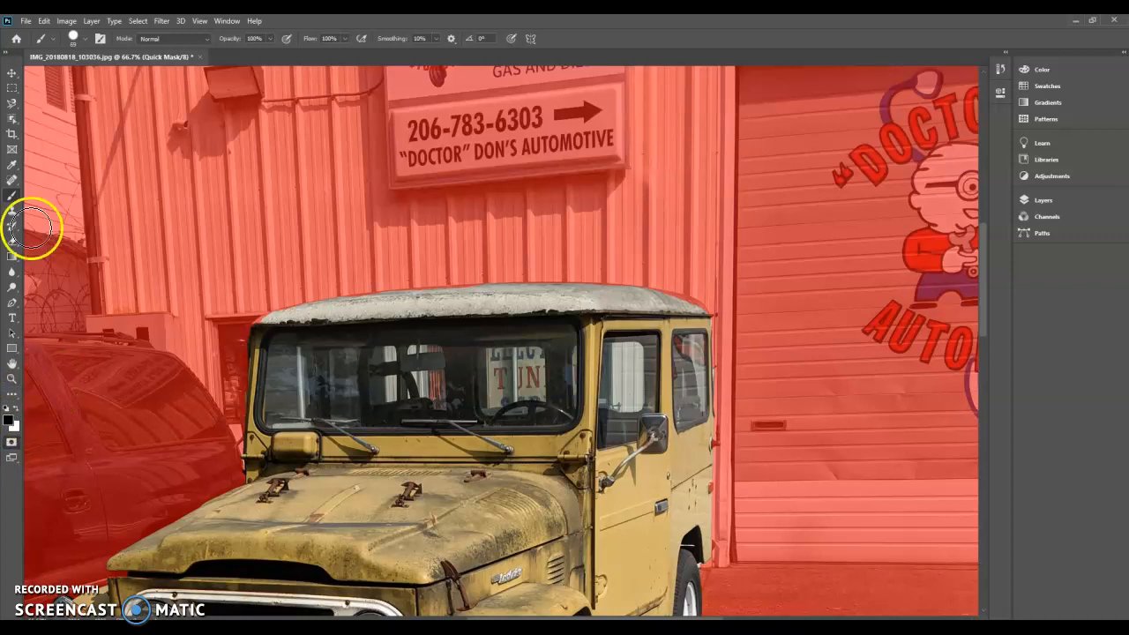
- Leave Quick Mask mode and check the selection outline around the Toyota from the roof to the bumper
{"action": "left_click", "coordinate": [11, 443]}
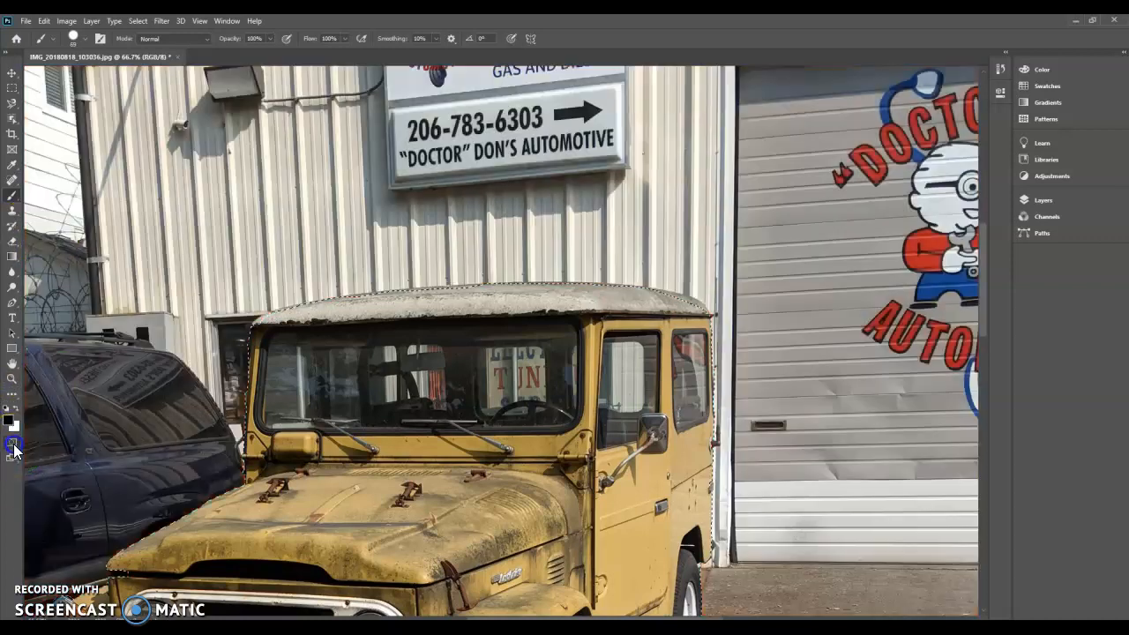
{"action": "scroll", "coordinate": [326, 362], "scroll_direction": "down", "scroll_amount": 3}
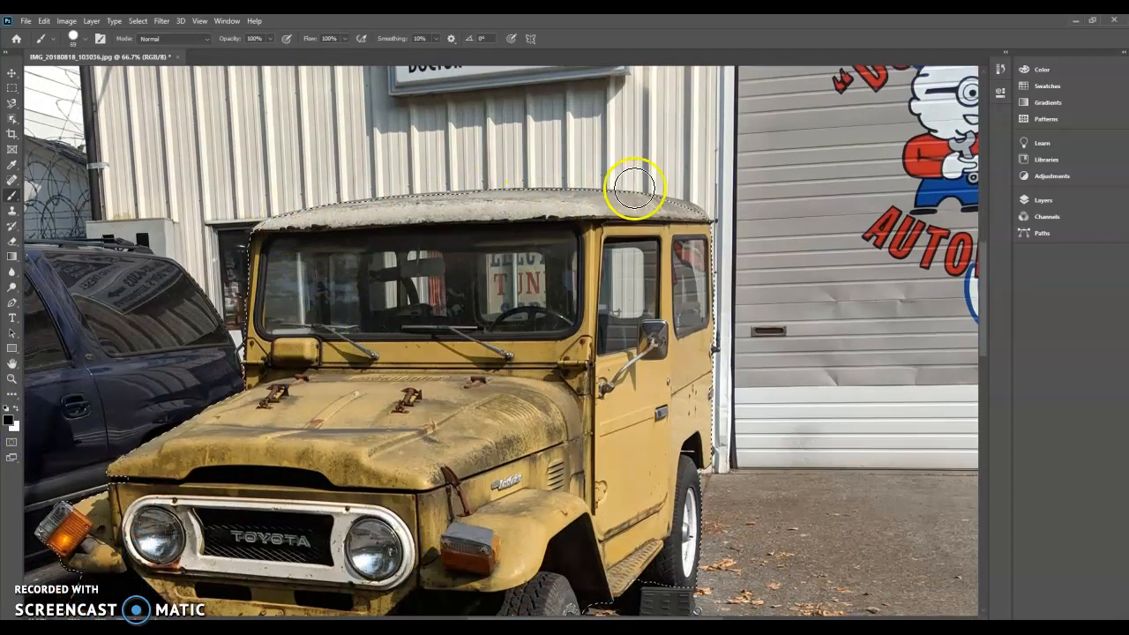
{"action": "scroll", "coordinate": [688, 450], "scroll_direction": "down", "scroll_amount": 2}
{"action": "scroll", "coordinate": [681, 441], "scroll_direction": "down", "scroll_amount": 2}
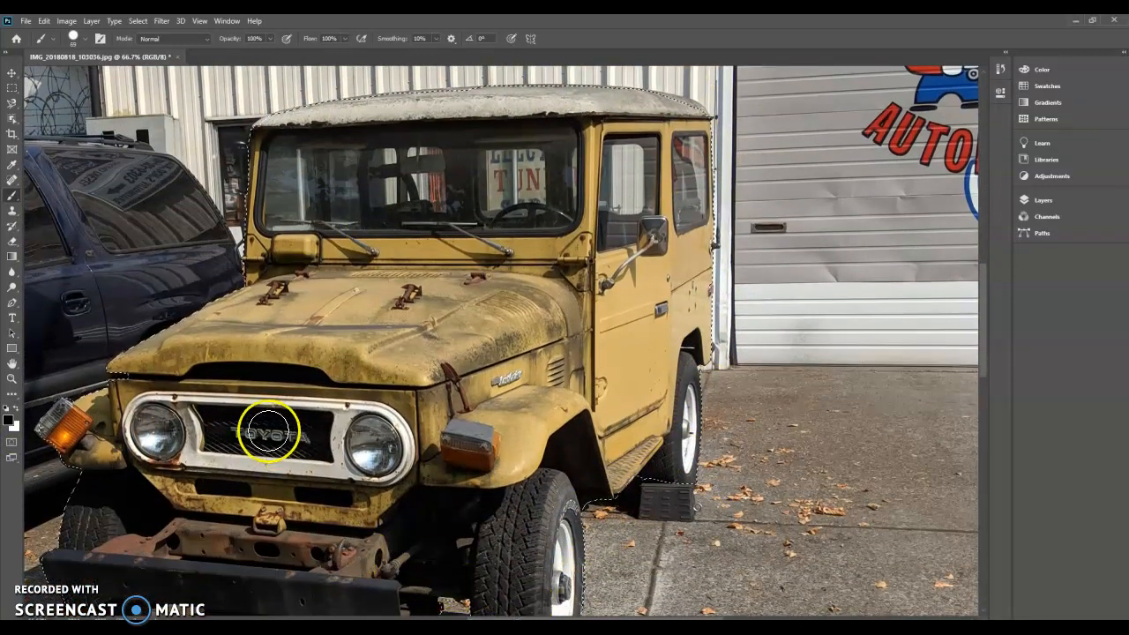
{"action": "scroll", "coordinate": [256, 424], "scroll_direction": "down", "scroll_amount": 2}
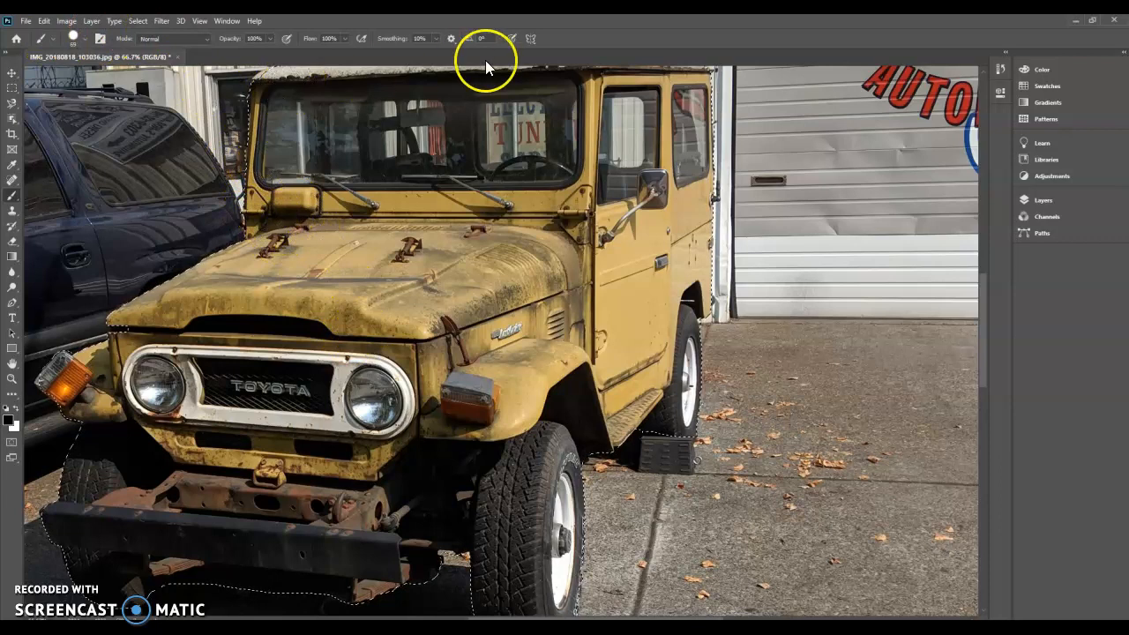
- Copy the selected Toyota to a new layer with Layer Via Copy and hide the Background layer
{"action": "left_click", "coordinate": [92, 23]}
{"action": "mouse_move", "coordinate": [97, 37]}
{"action": "left_click", "coordinate": [289, 139]}
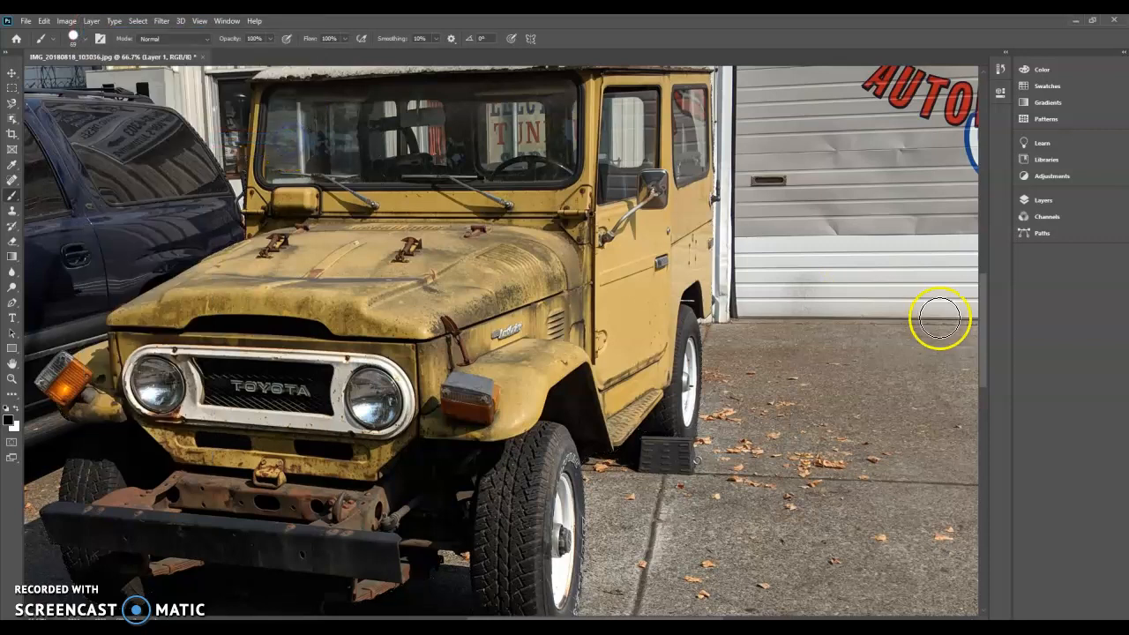
{"action": "left_click", "coordinate": [1041, 201]}
{"action": "left_click", "coordinate": [1049, 344]}
{"action": "left_click", "coordinate": [1044, 200]}
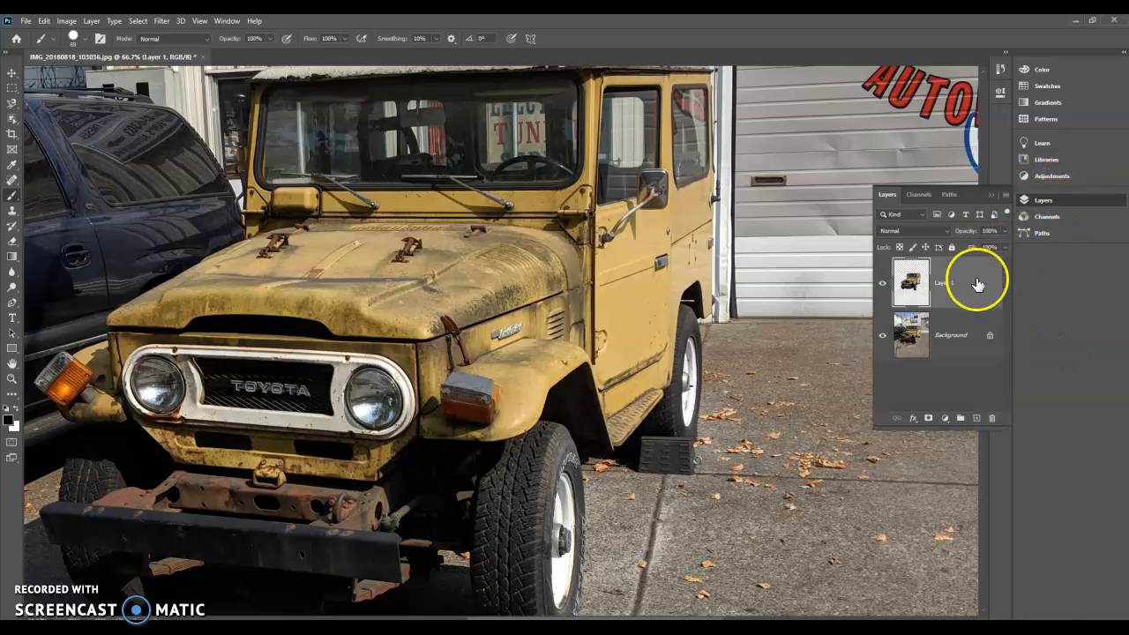
{"action": "left_click", "coordinate": [882, 338]}
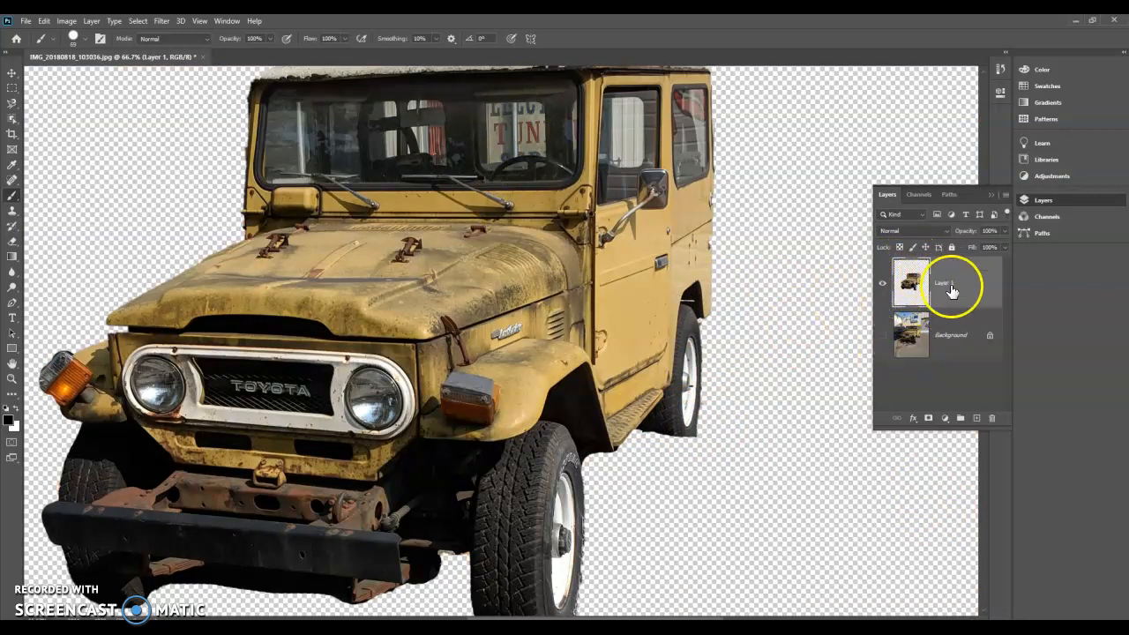
- Open the recent file Stonehenge.psd, hide its Layer 2 and show the layer named Opacity: 100
{"action": "left_click", "coordinate": [29, 22]}
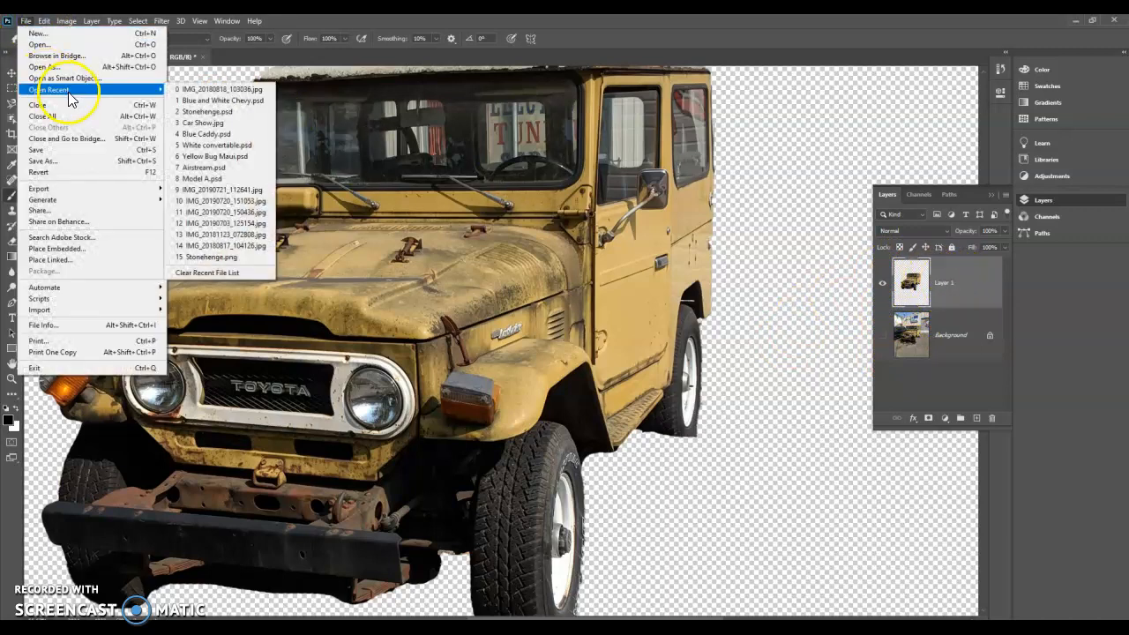
{"action": "mouse_move", "coordinate": [43, 20]}
{"action": "mouse_move", "coordinate": [56, 89]}
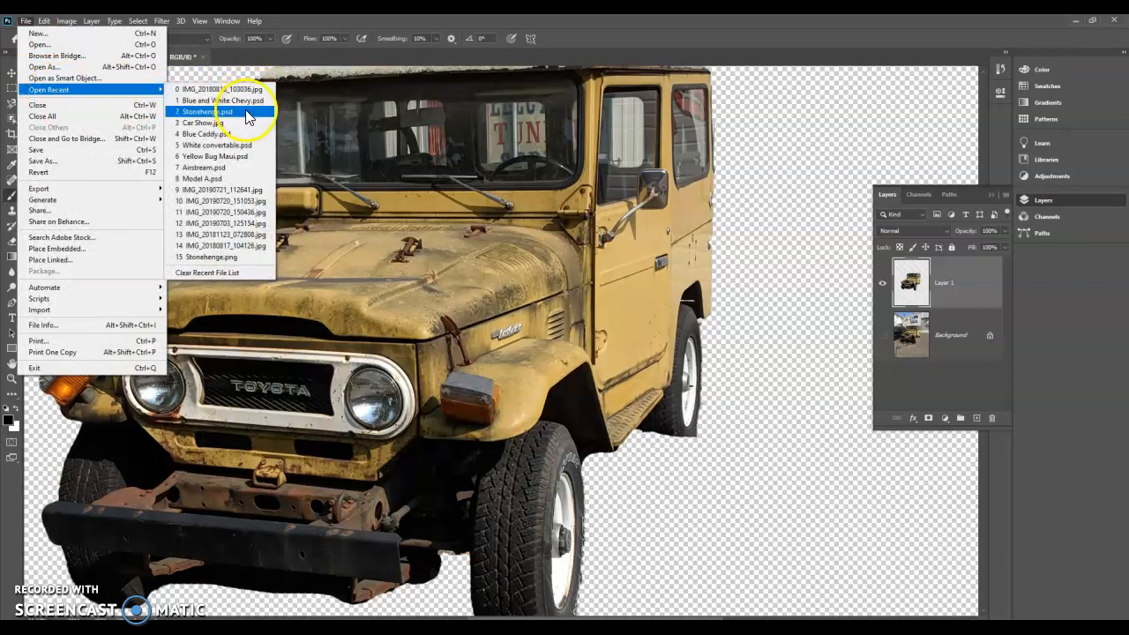
{"action": "left_click", "coordinate": [212, 112]}
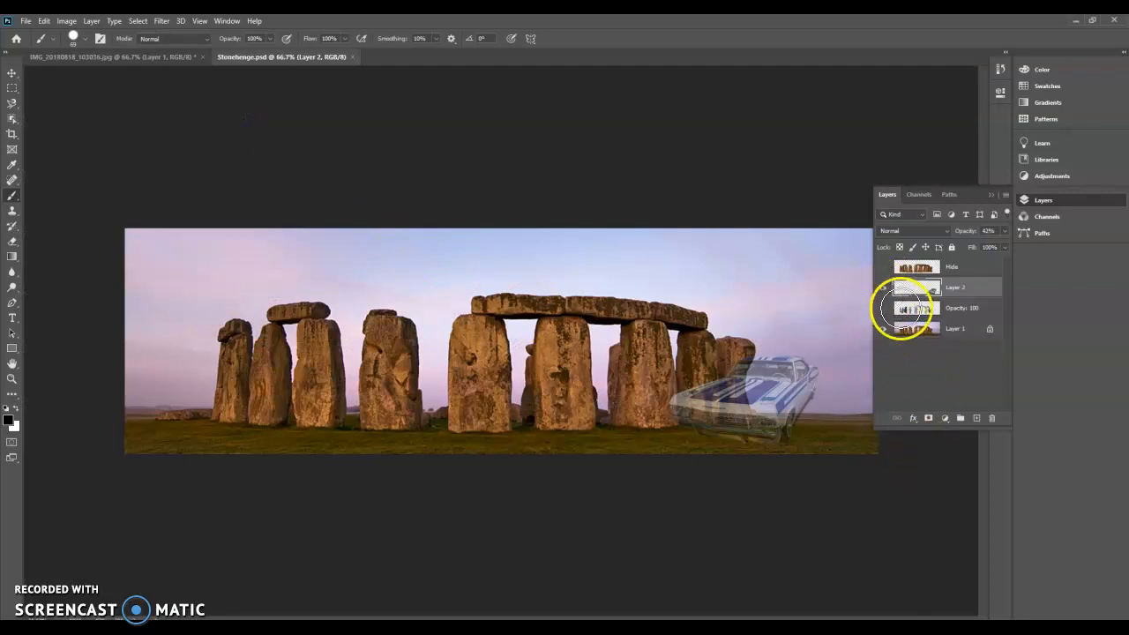
{"action": "left_click", "coordinate": [884, 291]}
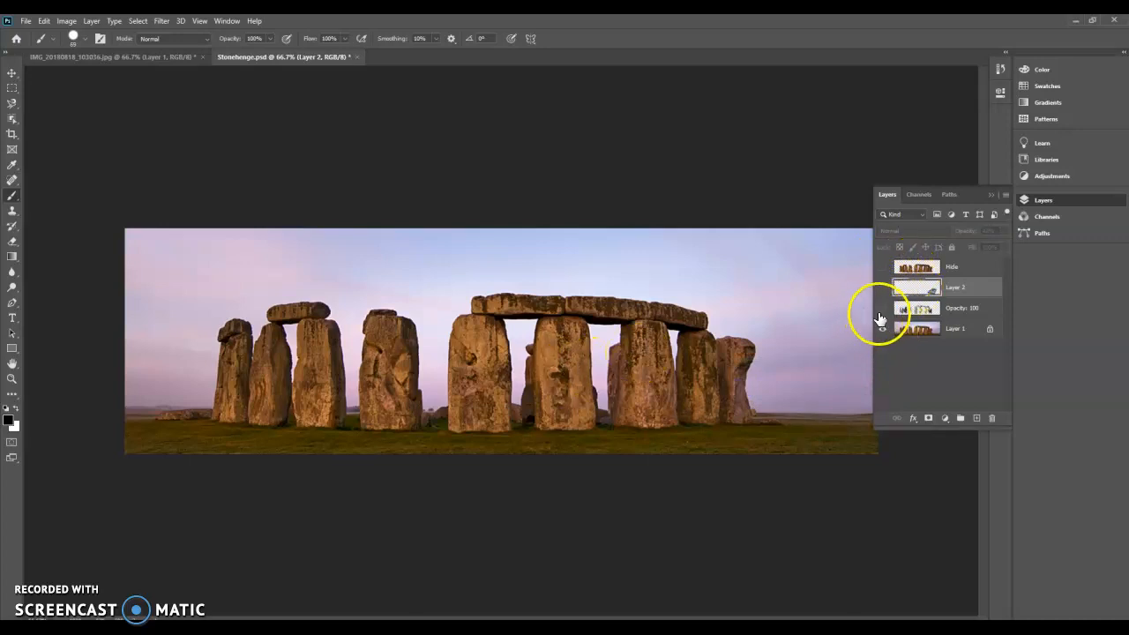
{"action": "left_click", "coordinate": [882, 311]}
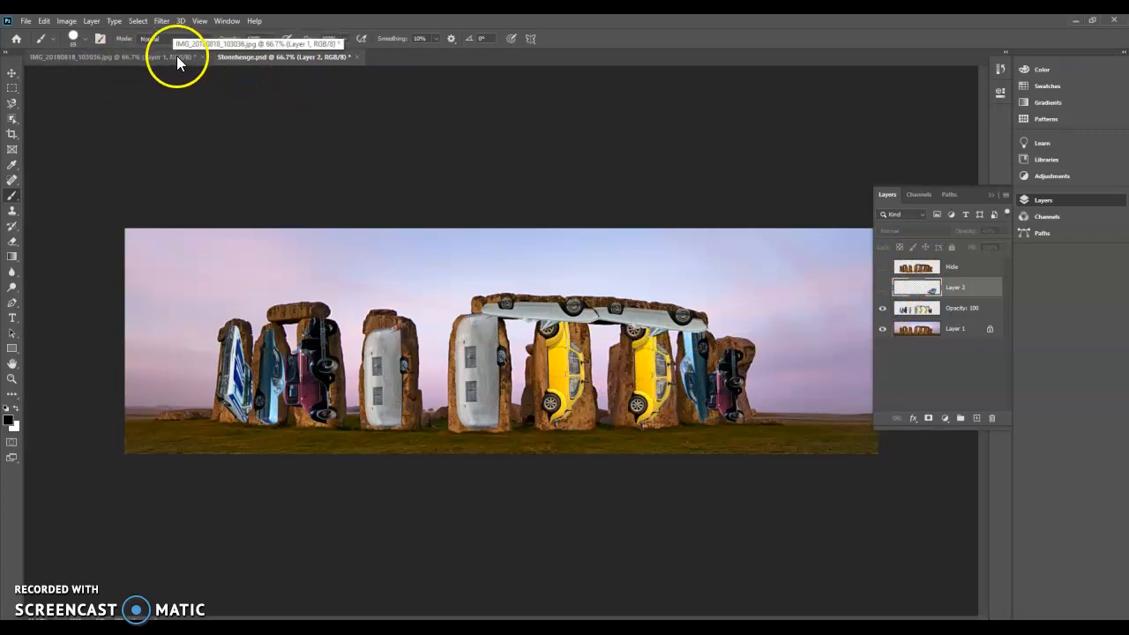
- Float both documents in separate windows side by side and copy the cut-out Toyota into Stonehenge.psd with the Move Tool
{"action": "left_click_drag", "start_coordinate": [241, 56], "coordinate": [488, 84]}
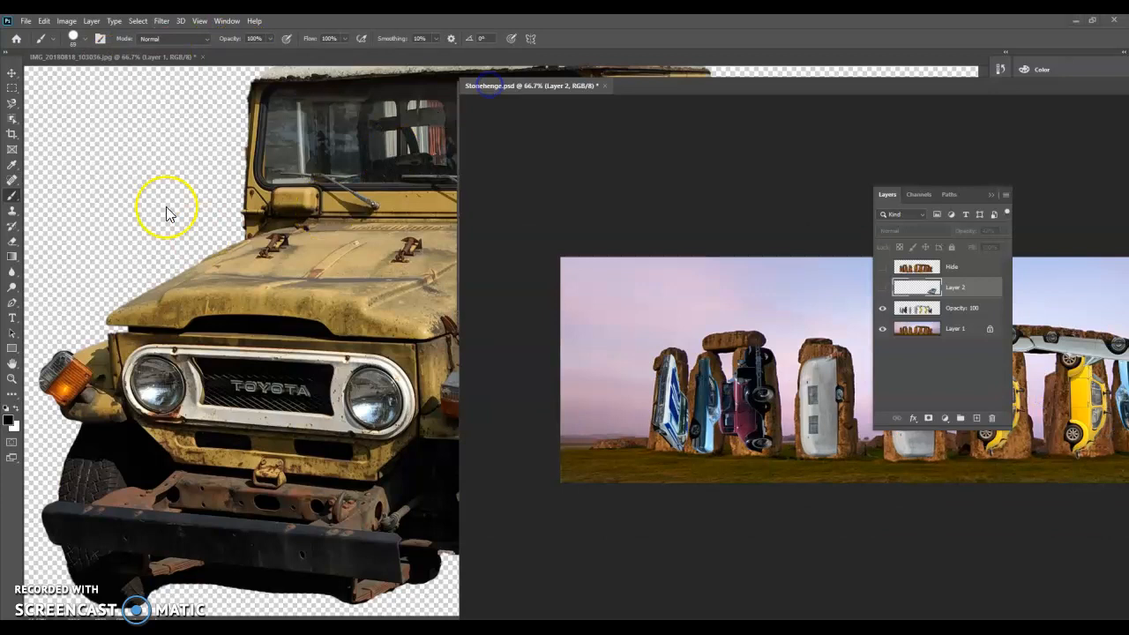
{"action": "left_click_drag", "start_coordinate": [148, 60], "coordinate": [157, 120]}
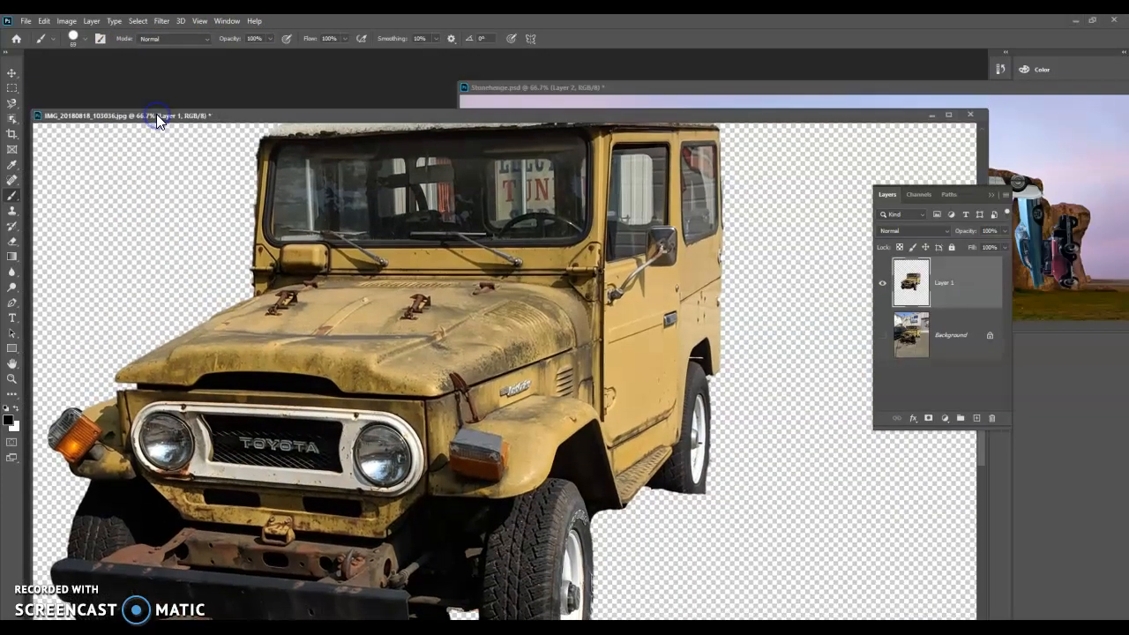
{"action": "mouse_move", "coordinate": [990, 484]}
{"action": "left_mouse_down"}
{"action": "mouse_move", "coordinate": [857, 486]}
{"action": "mouse_move", "coordinate": [991, 479]}
{"action": "left_mouse_up"}
{"action": "left_click_drag", "start_coordinate": [988, 145], "coordinate": [477, 156]}
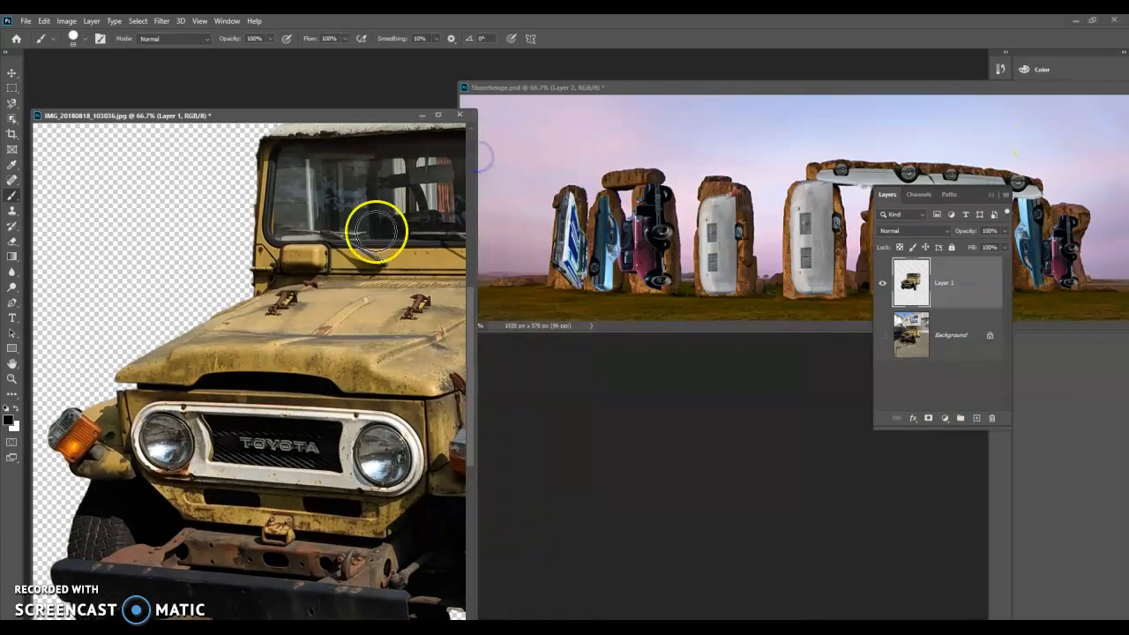
{"action": "left_click", "coordinate": [11, 72]}
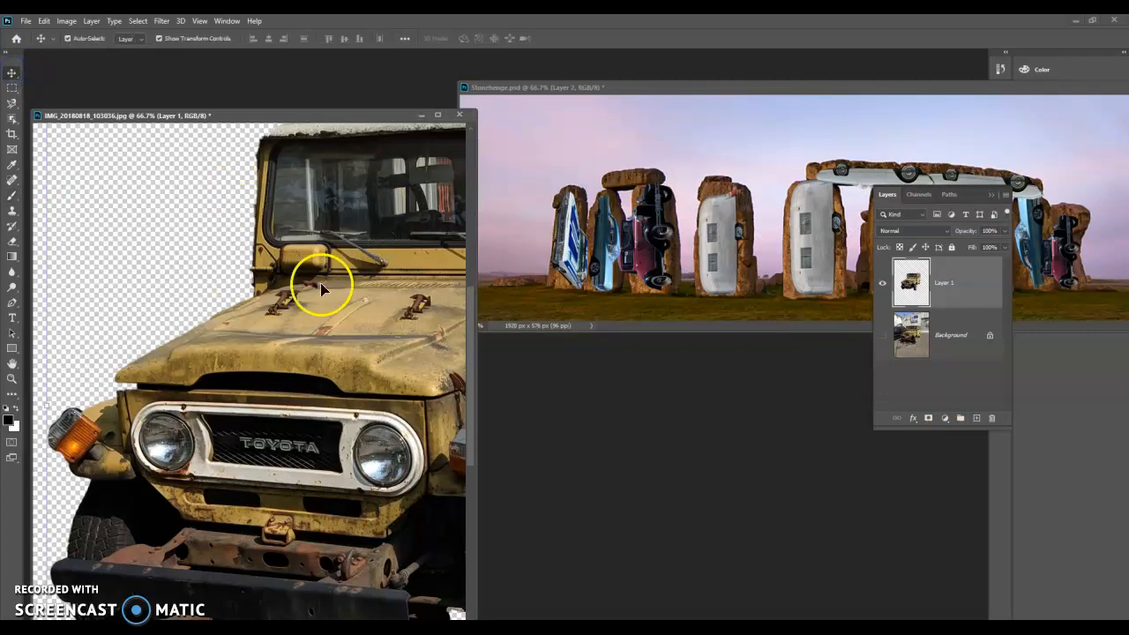
{"action": "left_click_drag", "start_coordinate": [346, 322], "coordinate": [709, 245]}
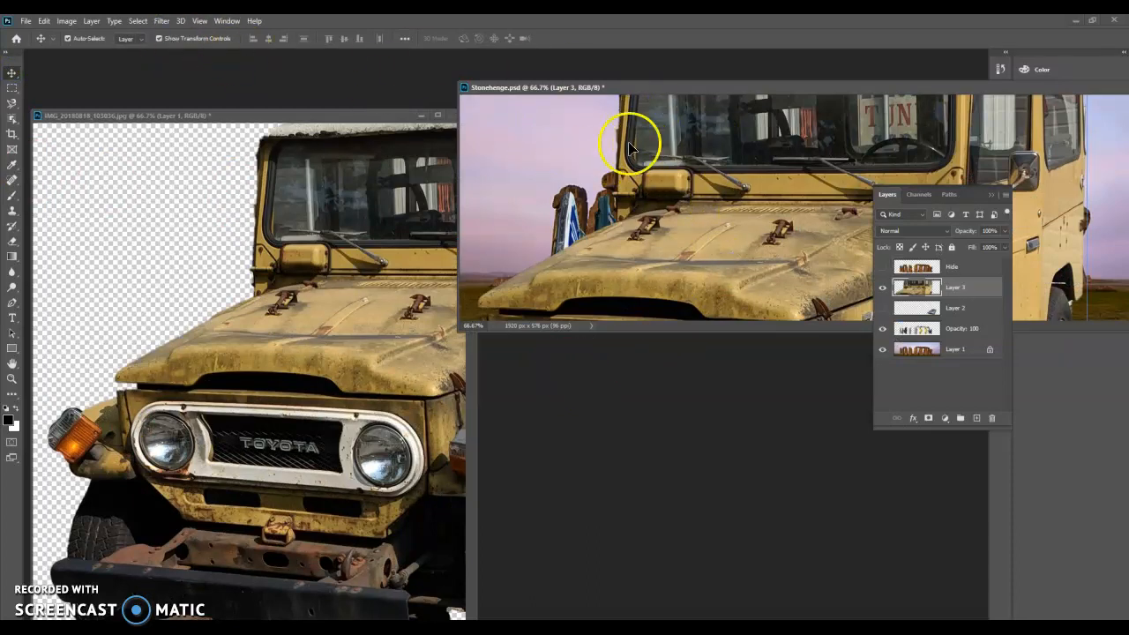
- Dock both document windows as tabs again and bring Stonehenge.psd to the front
{"action": "left_click_drag", "start_coordinate": [736, 92], "coordinate": [619, 49]}
{"action": "left_click_drag", "start_coordinate": [330, 115], "coordinate": [406, 58]}
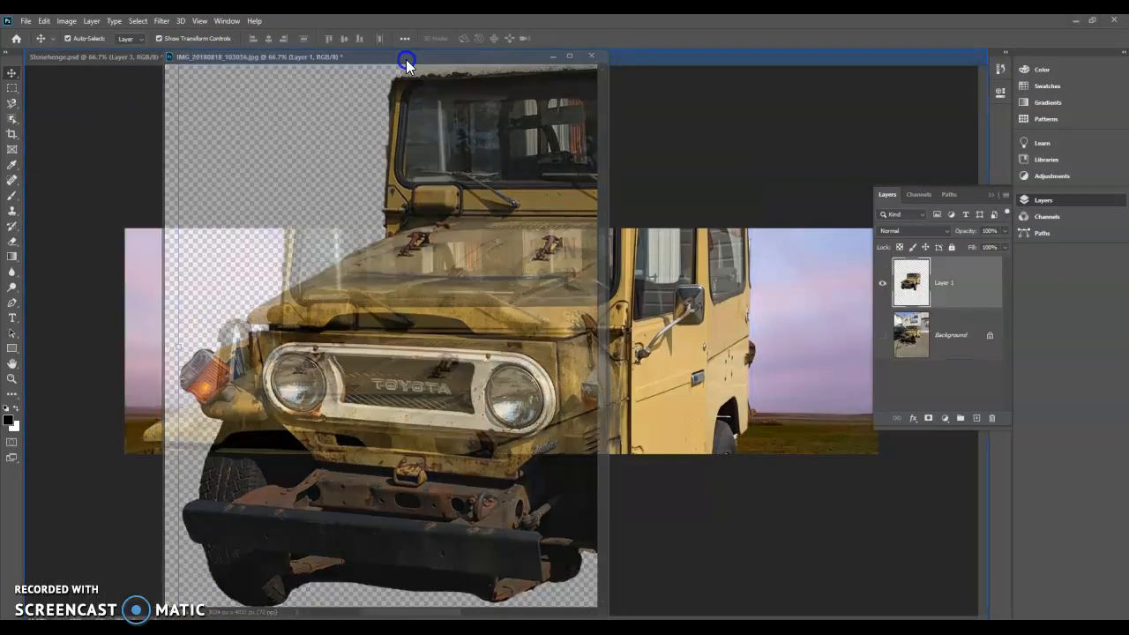
{"action": "left_click", "coordinate": [89, 57]}
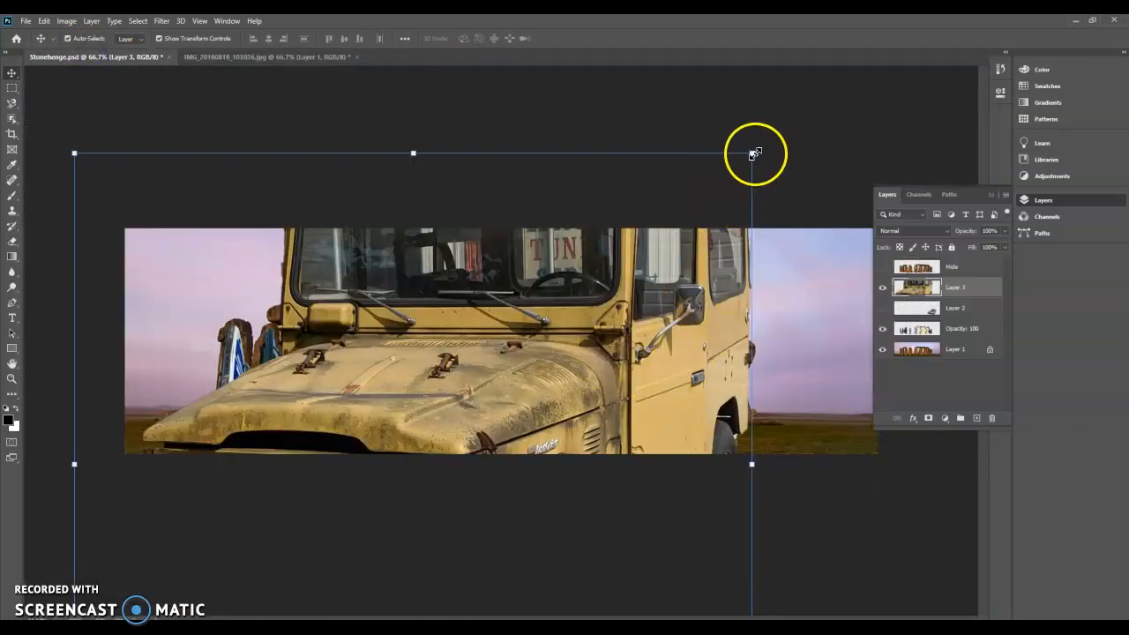
- Scale the Toyota layer down to about 15% and place it to the right of the stones
{"action": "left_click_drag", "start_coordinate": [747, 187], "coordinate": [590, 208]}
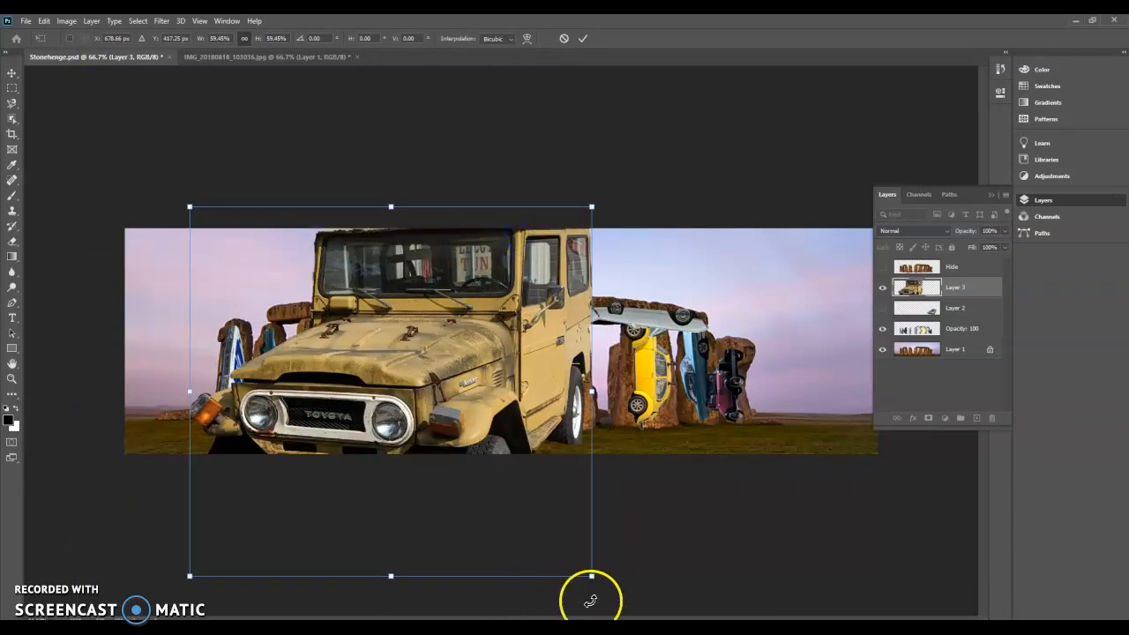
{"action": "left_click_drag", "start_coordinate": [590, 580], "coordinate": [418, 417]}
{"action": "left_click_drag", "start_coordinate": [353, 272], "coordinate": [393, 358]}
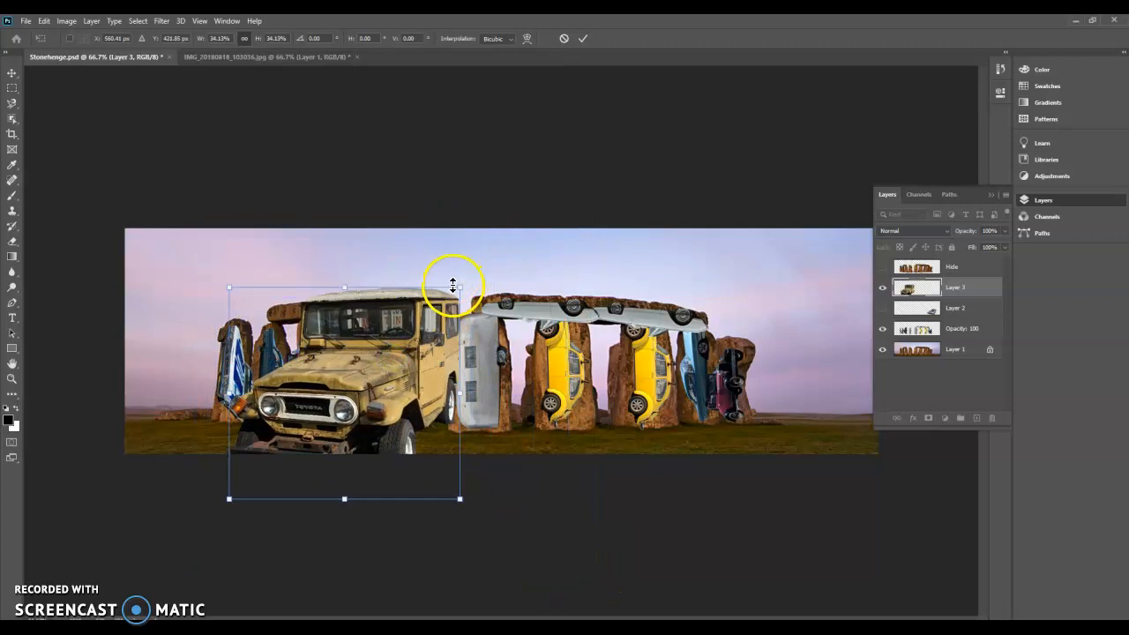
{"action": "left_click_drag", "start_coordinate": [461, 288], "coordinate": [398, 339]}
{"action": "left_click_drag", "start_coordinate": [310, 433], "coordinate": [656, 376]}
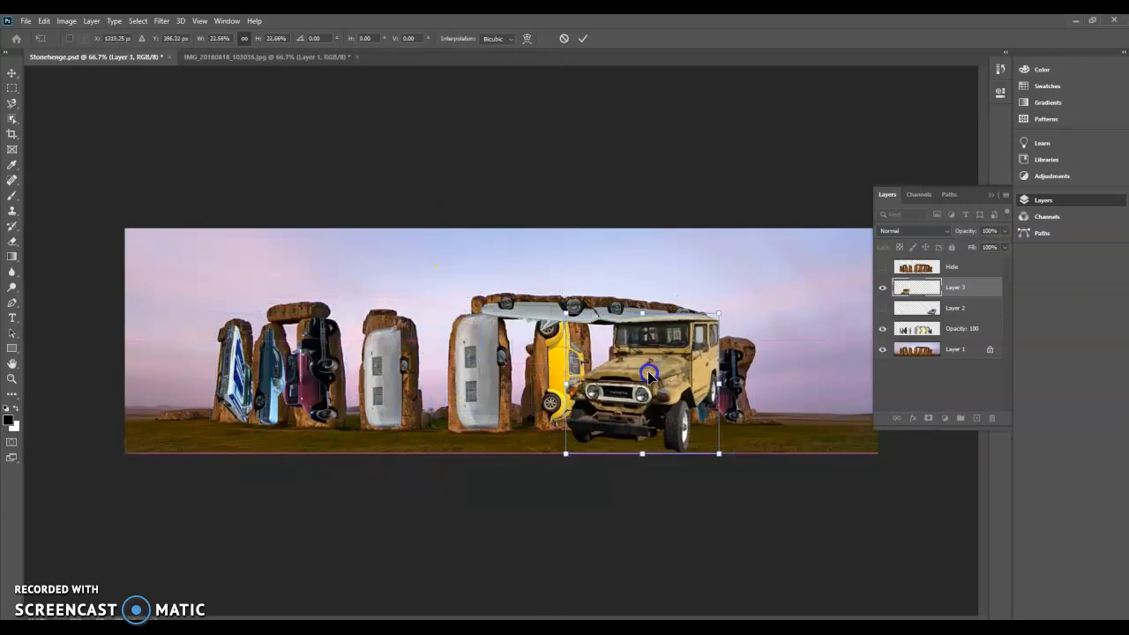
{"action": "left_click_drag", "start_coordinate": [726, 309], "coordinate": [714, 326]}
{"action": "left_click_drag", "start_coordinate": [678, 369], "coordinate": [829, 366]}
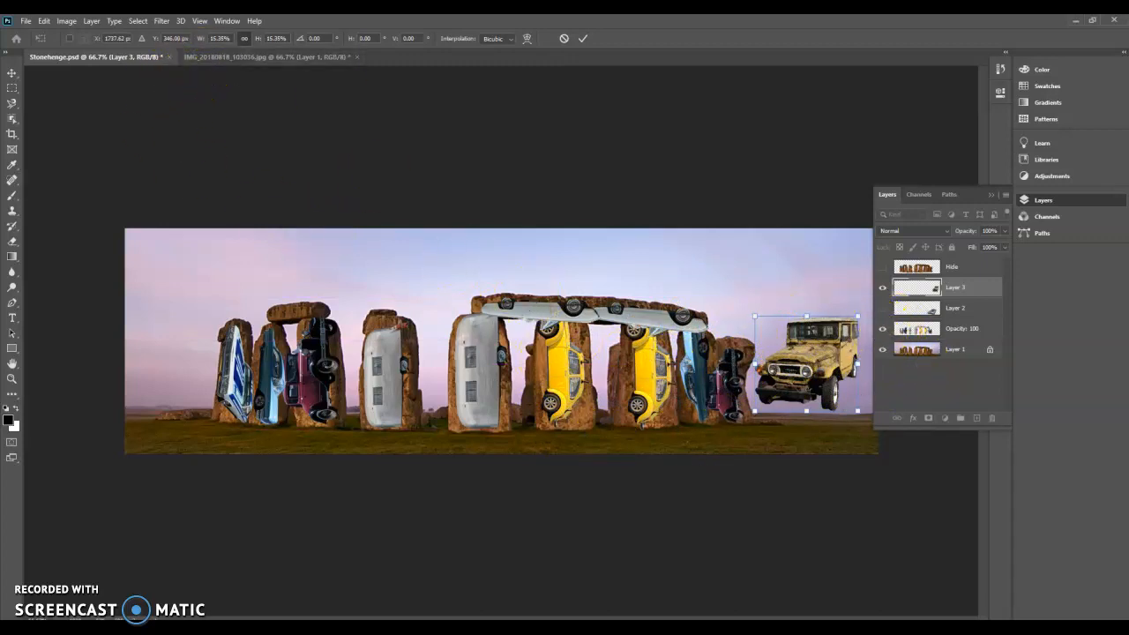
{"action": "left_click", "coordinate": [282, 57]}
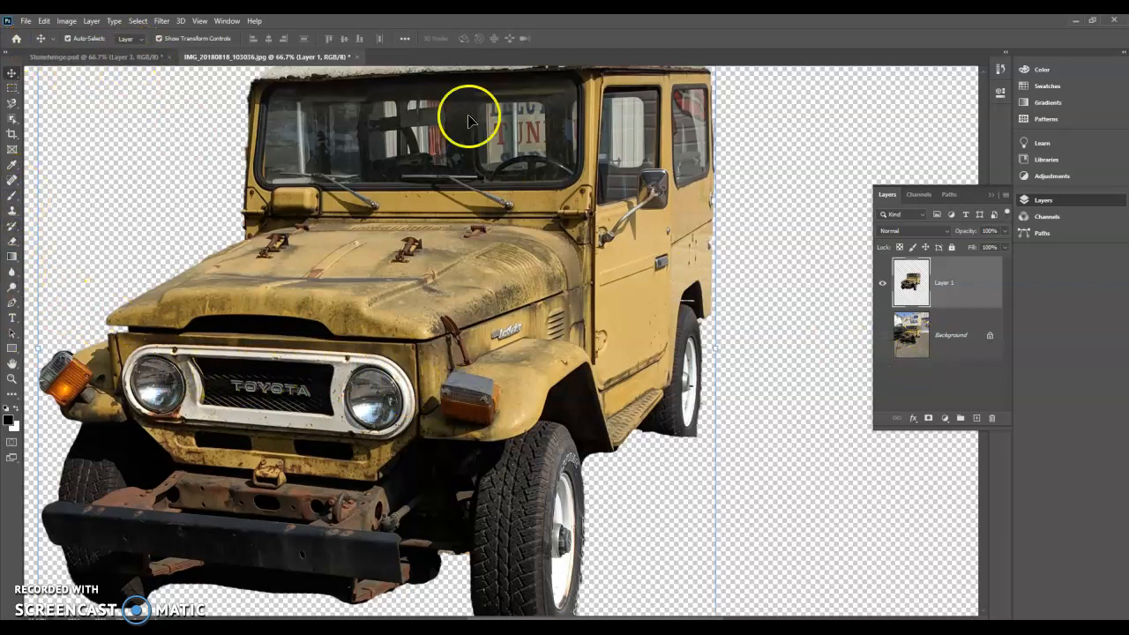
{"action": "left_click", "coordinate": [89, 21]}
{"action": "mouse_move", "coordinate": [155, 33]}
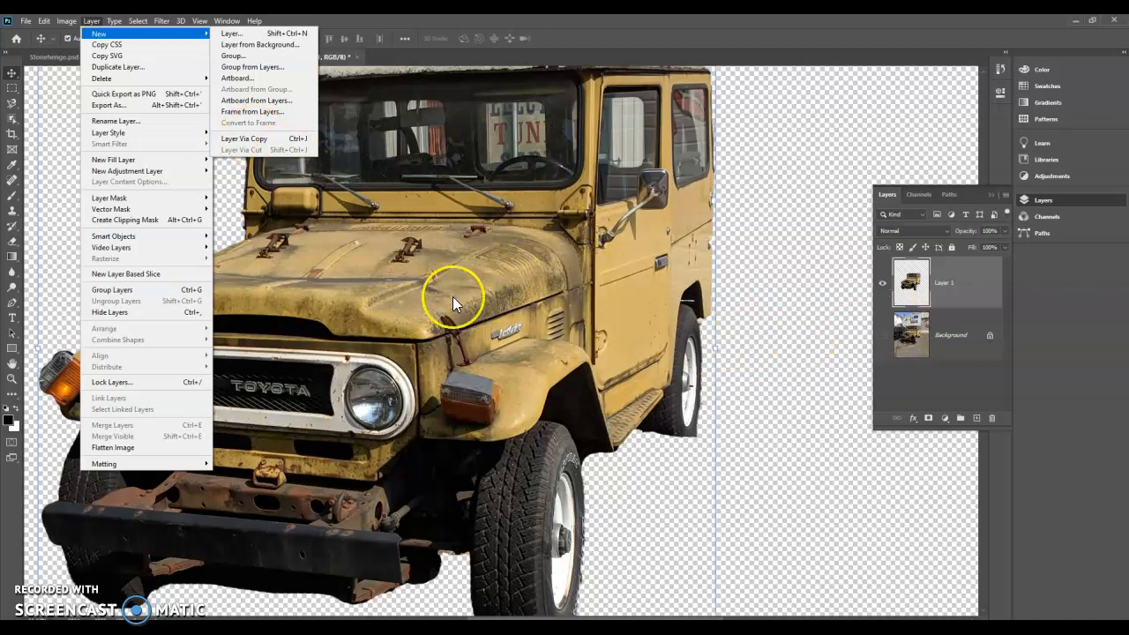
{"action": "left_click", "coordinate": [348, 259]}
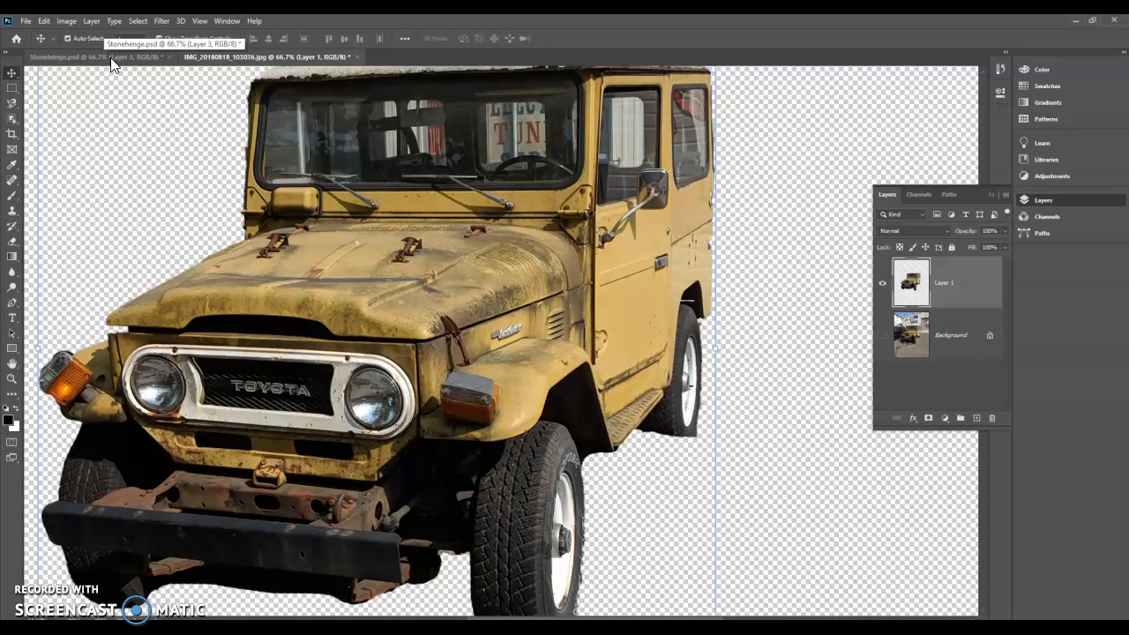
- Bring Stonehenge.psd to the front, scale its Toyota layer down to about 14% and place it before the leftmost stone group
{"action": "left_click", "coordinate": [82, 58]}
{"action": "left_click_drag", "start_coordinate": [751, 151], "coordinate": [537, 351]}
{"action": "left_click_drag", "start_coordinate": [437, 427], "coordinate": [520, 266]}
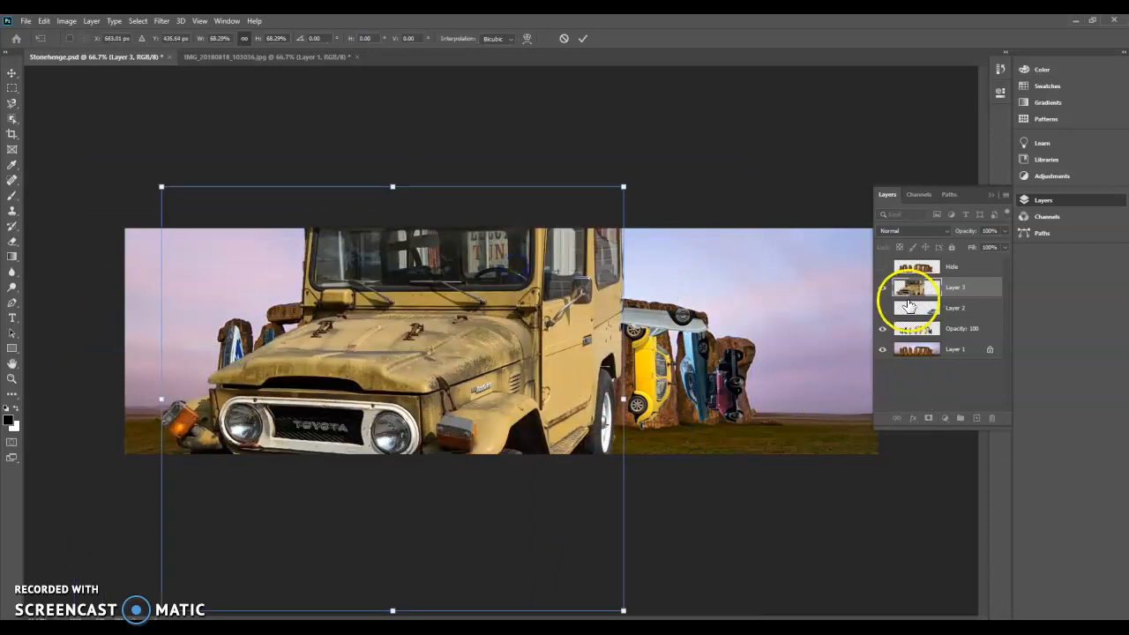
{"action": "left_click_drag", "start_coordinate": [623, 187], "coordinate": [329, 350]}
{"action": "left_click_drag", "start_coordinate": [220, 357], "coordinate": [288, 397]}
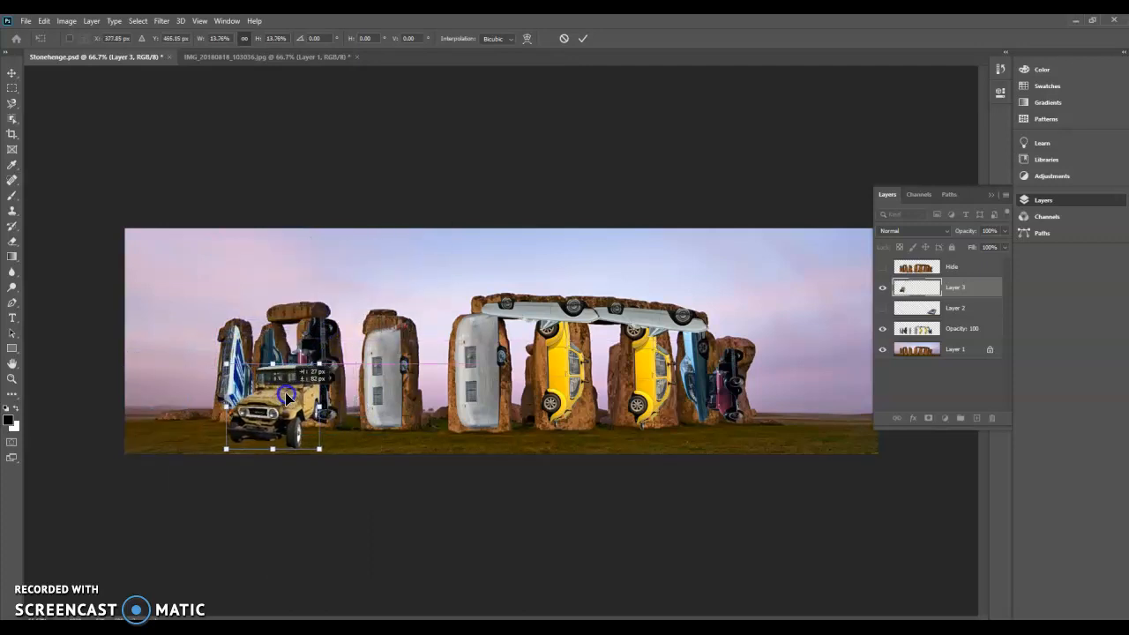
{"action": "left_click", "coordinate": [583, 38]}
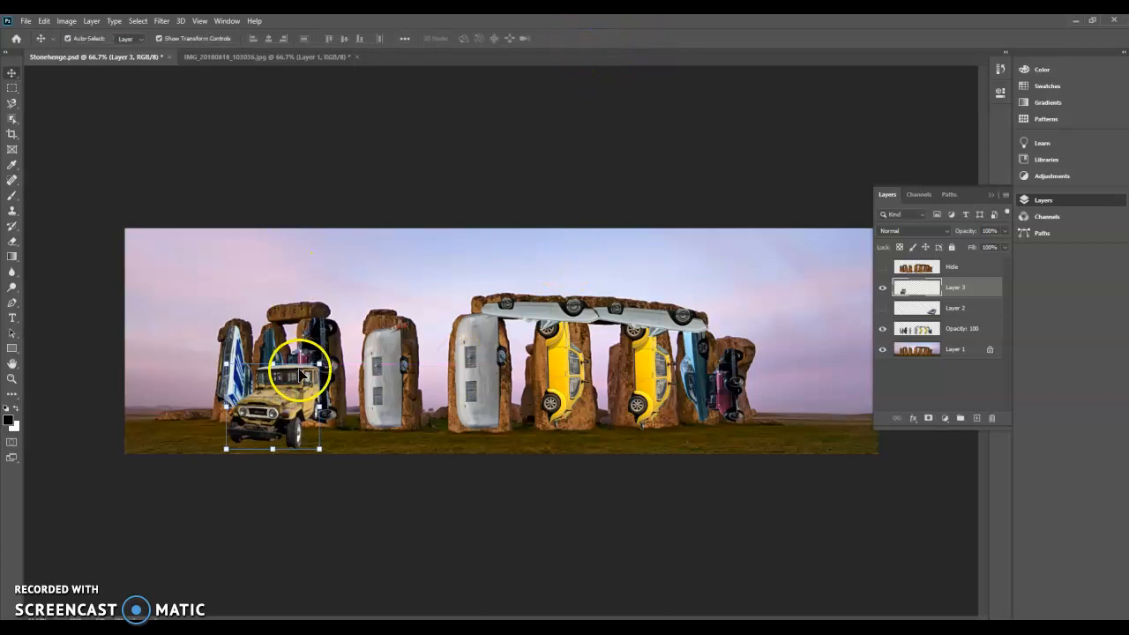
- Show the layer named Hide and move the Toyota from the leftmost stones to the long lintel, partly behind the stone
{"action": "left_click", "coordinate": [882, 268]}
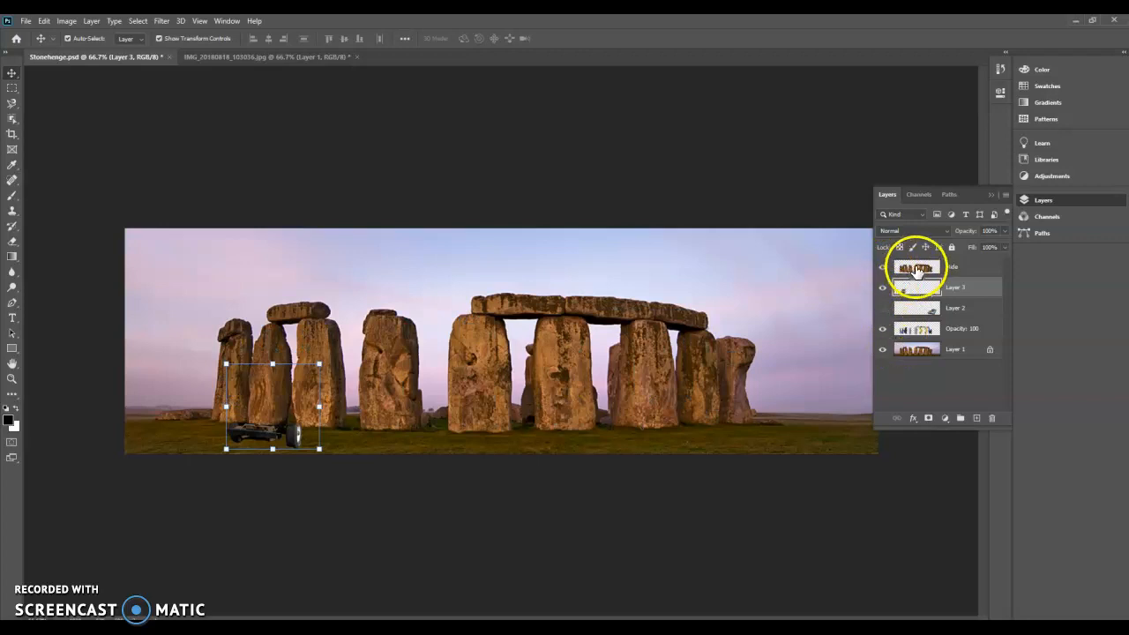
{"action": "left_click_drag", "start_coordinate": [245, 433], "coordinate": [793, 274]}
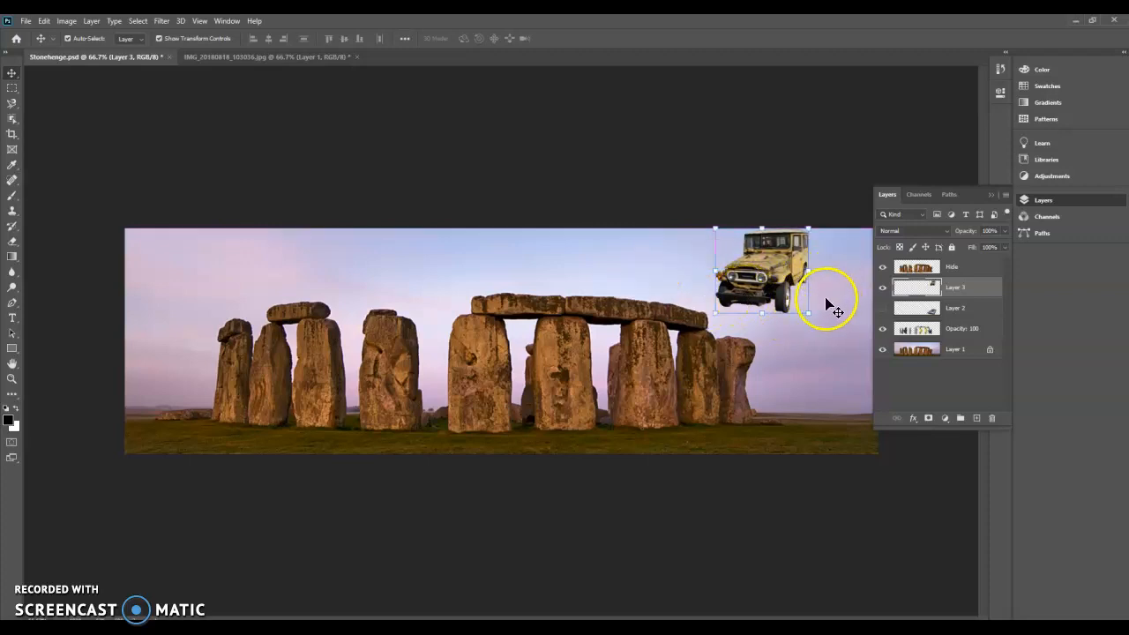
{"action": "left_click_drag", "start_coordinate": [777, 260], "coordinate": [676, 275]}
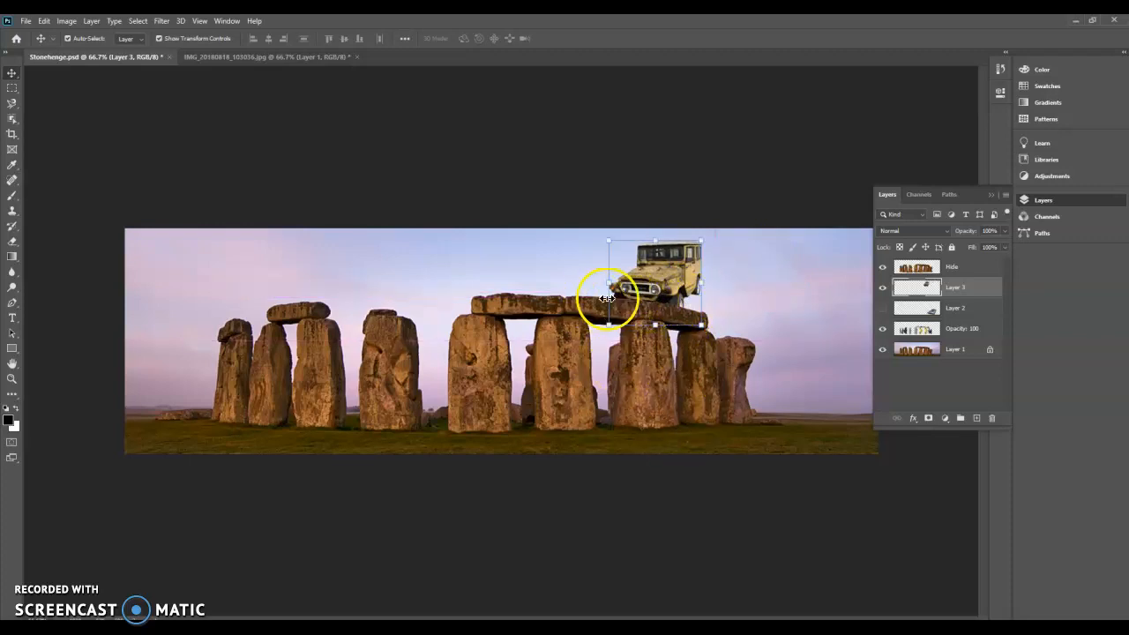
- Hide the layers beneath the Hide layer, compare its cut-out stones with the Layer 1 background, and restore all but Layers 2 and 3
{"action": "left_click_drag", "start_coordinate": [883, 287], "coordinate": [883, 350]}
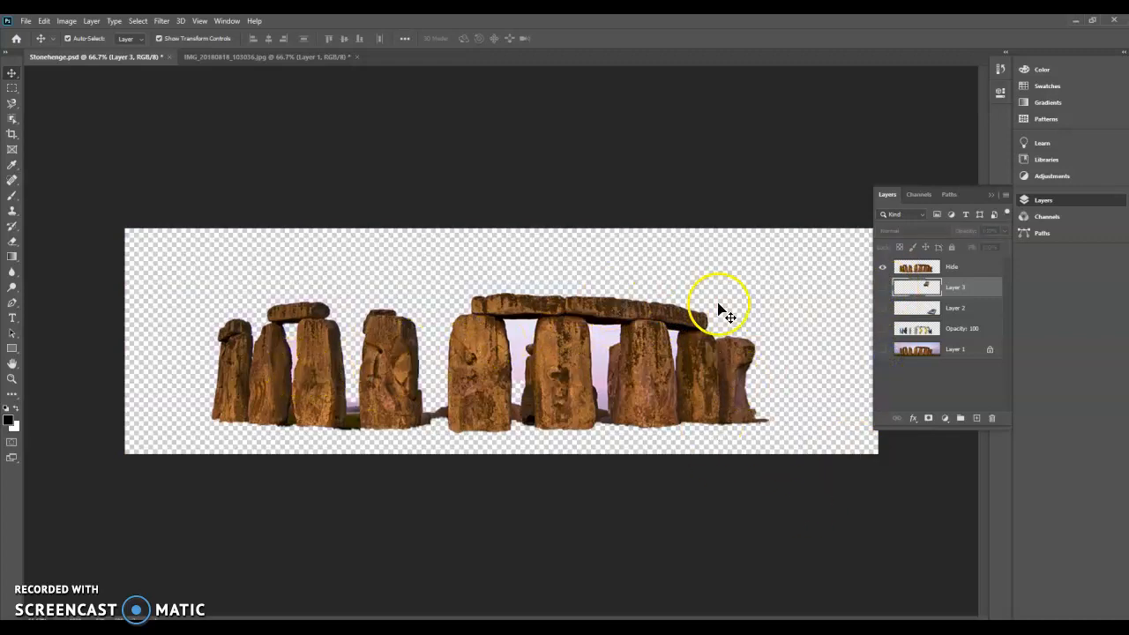
{"action": "left_click", "coordinate": [883, 350]}
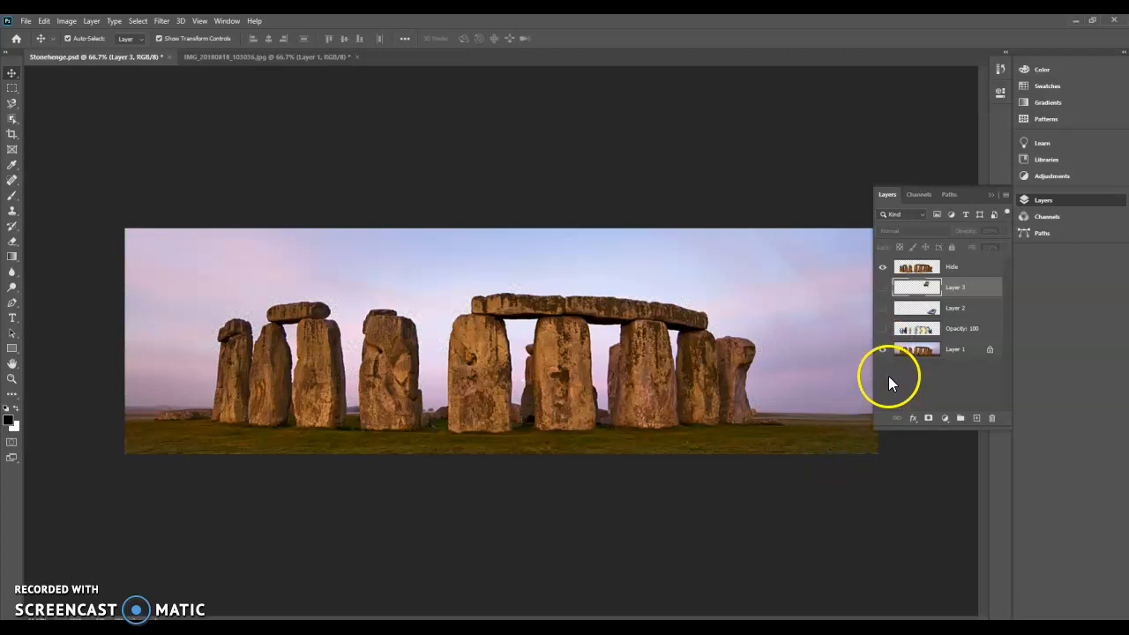
{"action": "left_click", "coordinate": [883, 267]}
{"action": "left_click", "coordinate": [883, 350]}
{"action": "left_click", "coordinate": [883, 350]}
{"action": "left_click", "coordinate": [883, 266]}
{"action": "left_click", "coordinate": [883, 266]}
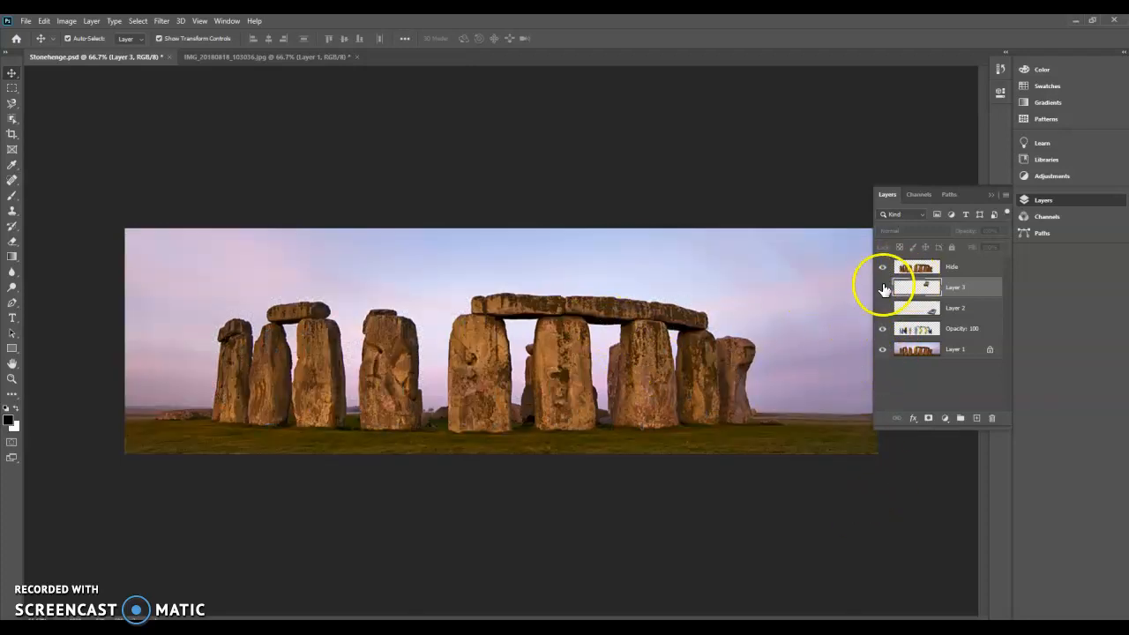
- Show Layer 3 again and move the Toyota up so it stands on the long lintel with its wheels partly behind the stone
{"action": "left_click", "coordinate": [883, 287]}
{"action": "left_click_drag", "start_coordinate": [668, 308], "coordinate": [655, 275]}
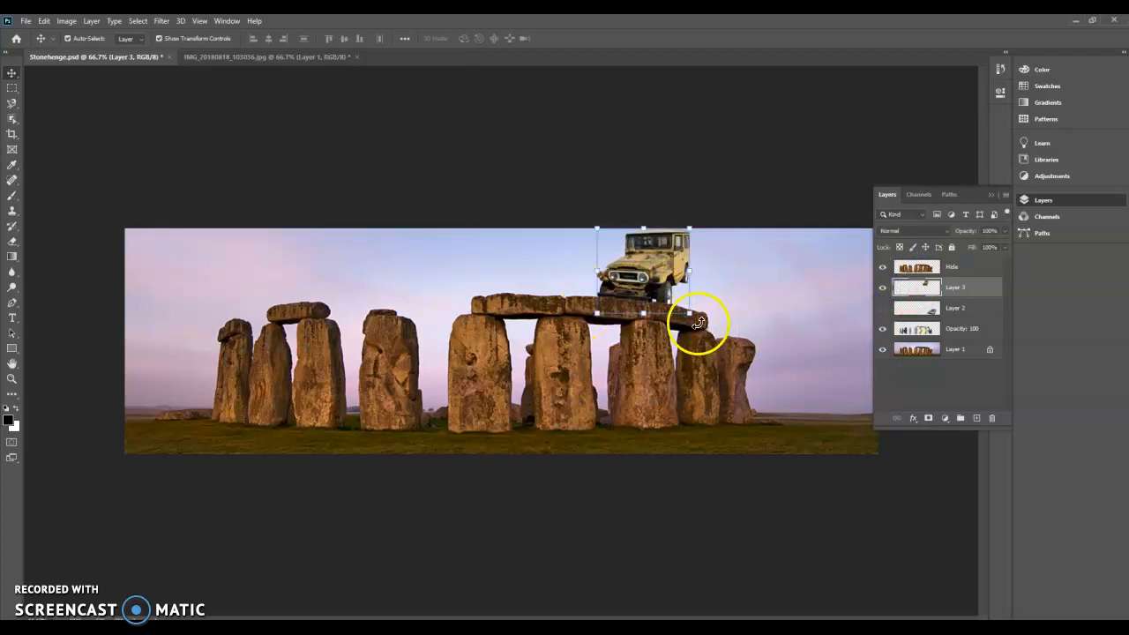